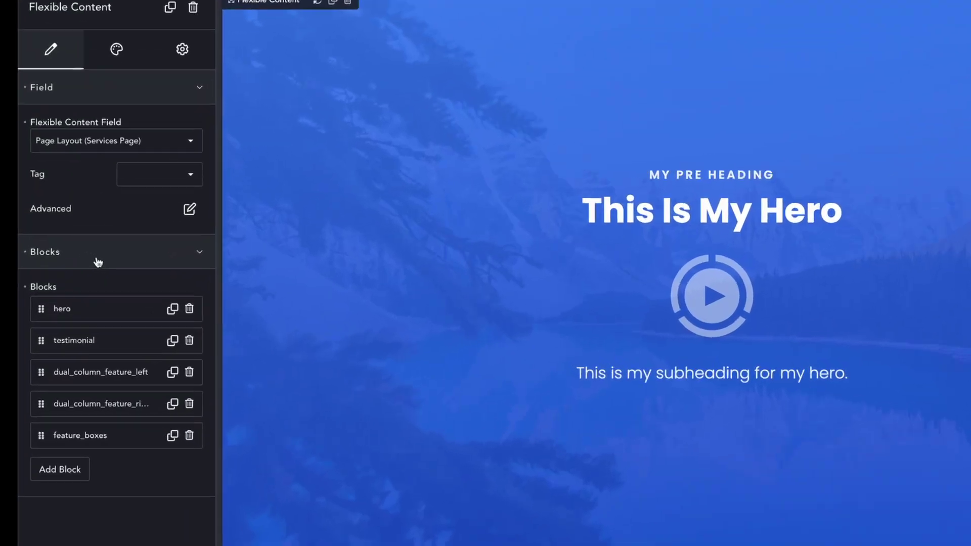
- Scroll down through the Flexible Content element's Blocks list in Breakdance
scroll(252, 280, "down", 10)
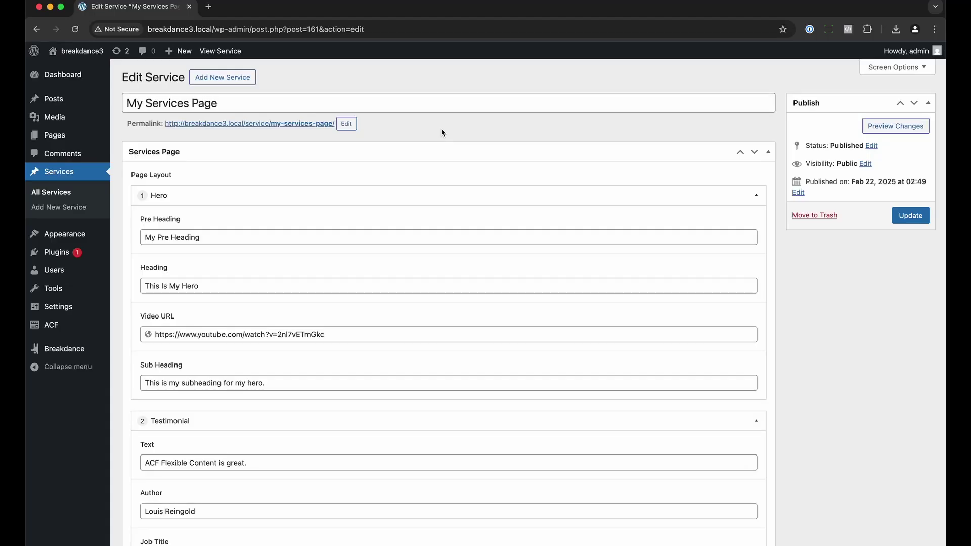
- Open My Services Page's permalink in a new tab and scroll through the live page
mouse_move(339, 195)
scroll(339, 195, "down", 20)
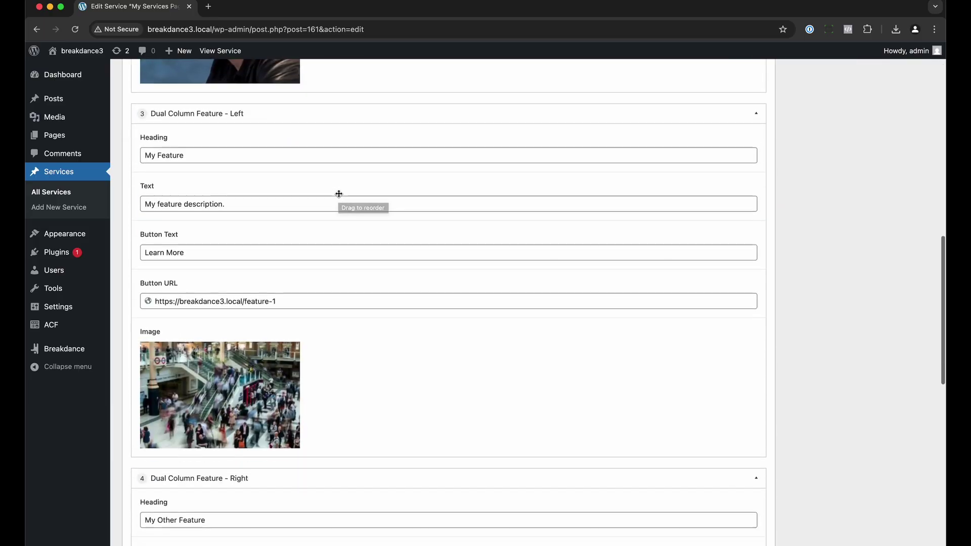
scroll(339, 193, "up", 20)
right_click(297, 123)
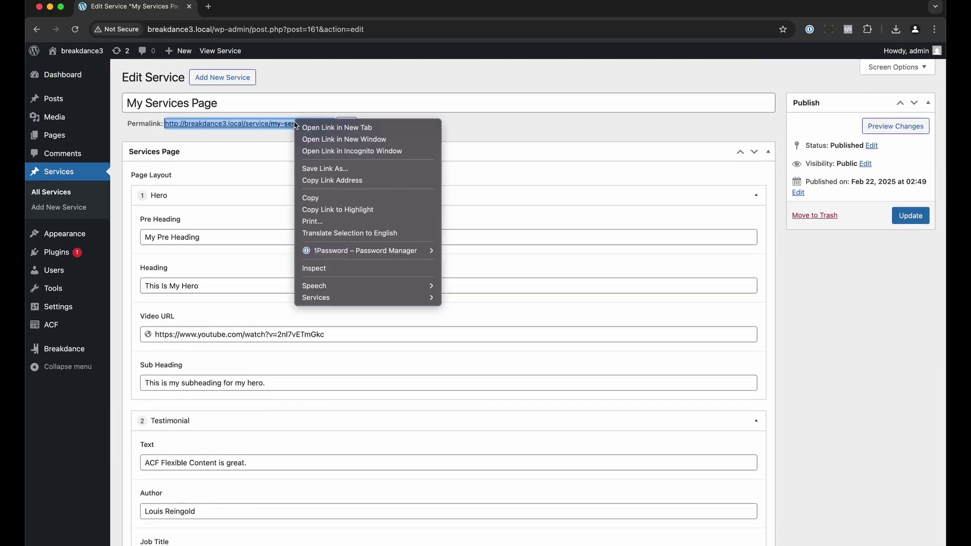
left_click(307, 127)
left_click(256, 7)
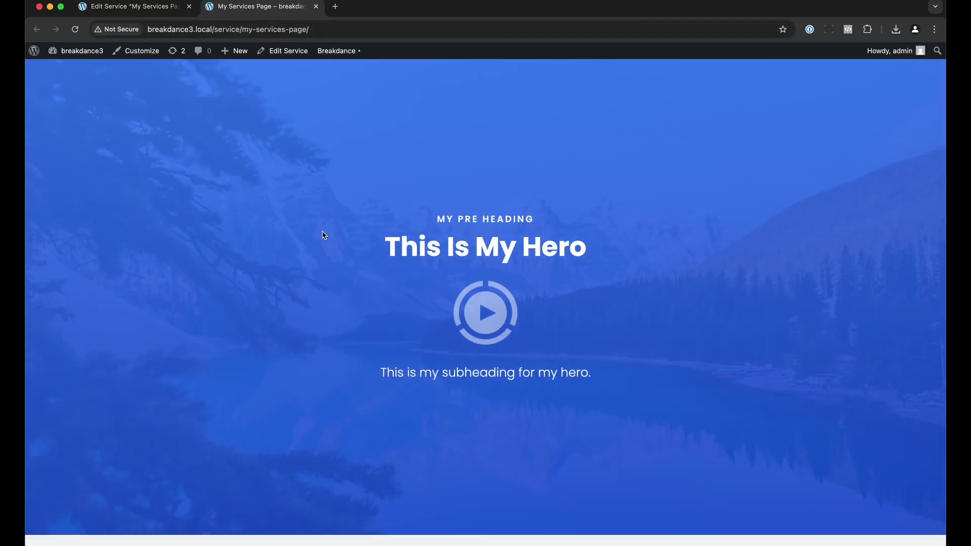
scroll(324, 235, "down", 20)
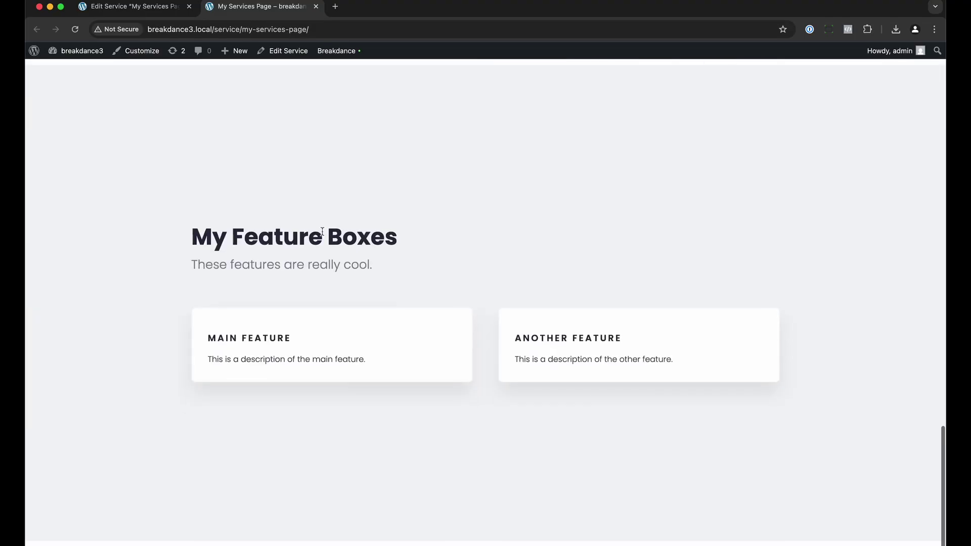
scroll(322, 231, "up", 15)
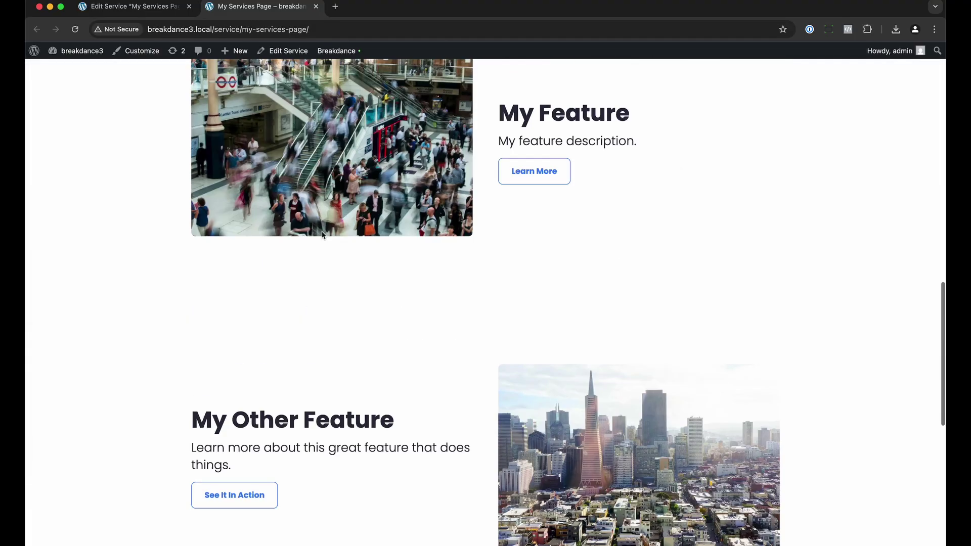
scroll(322, 234, "up", 2)
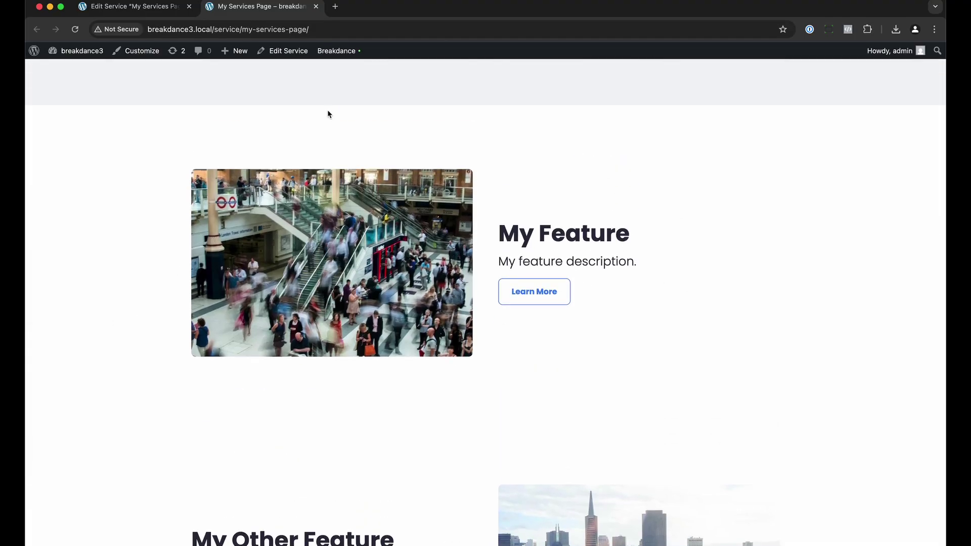
- Close the live tab and collapse the Hero, Testimonial, Dual Column and Feature Boxes rows
left_click(316, 6)
left_click(320, 191)
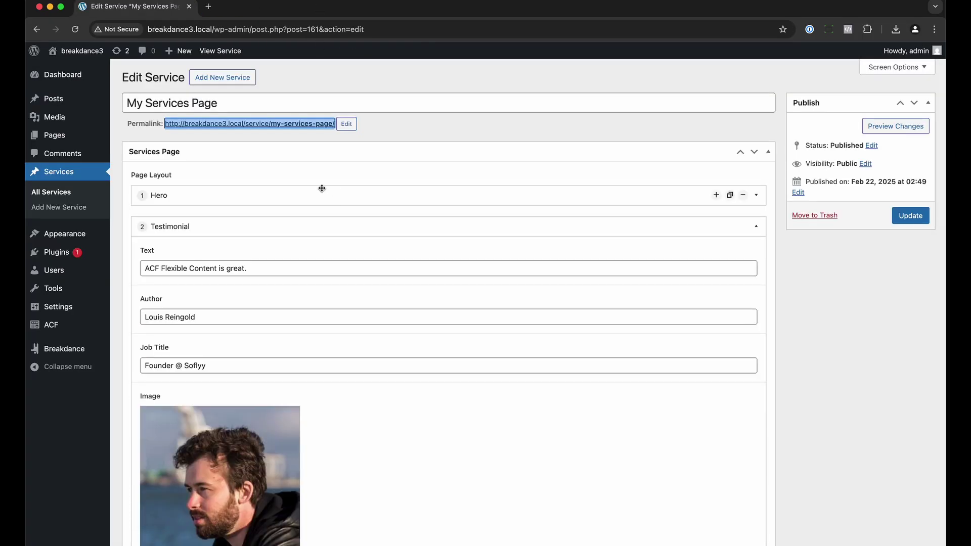
left_click(324, 228)
left_click(315, 259)
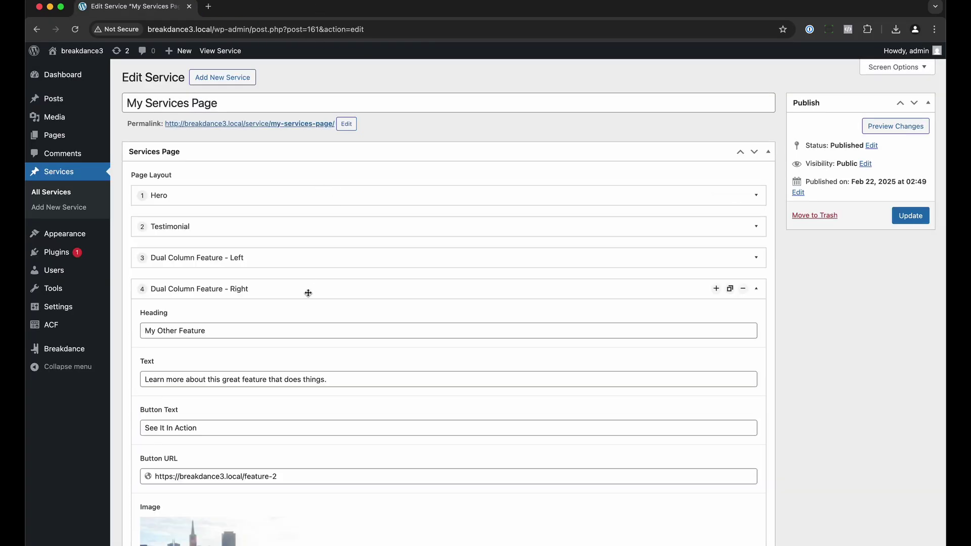
left_click(308, 290)
left_click(299, 321)
- Add a Dual Column Feature - Left row, drag it above Feature Boxes and expand it
left_click(748, 344)
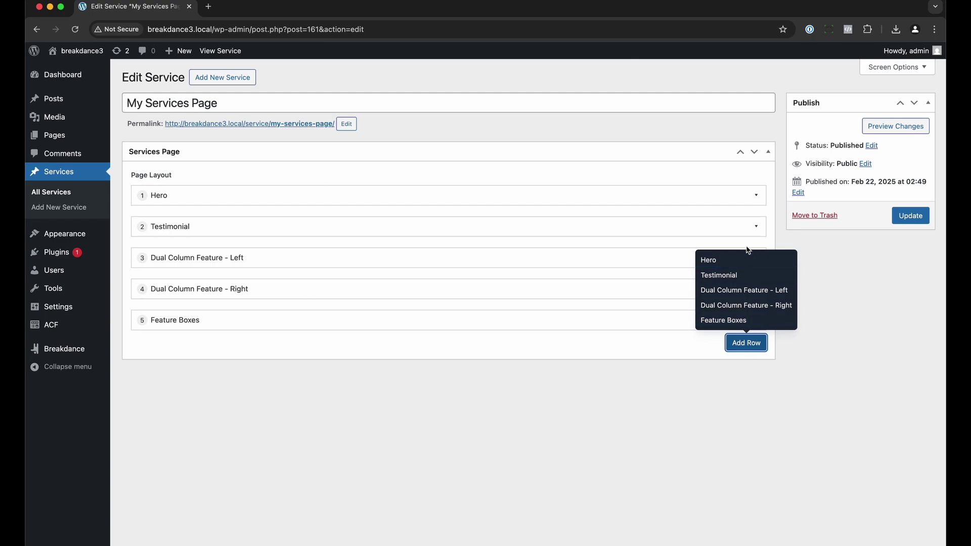
left_click(739, 290)
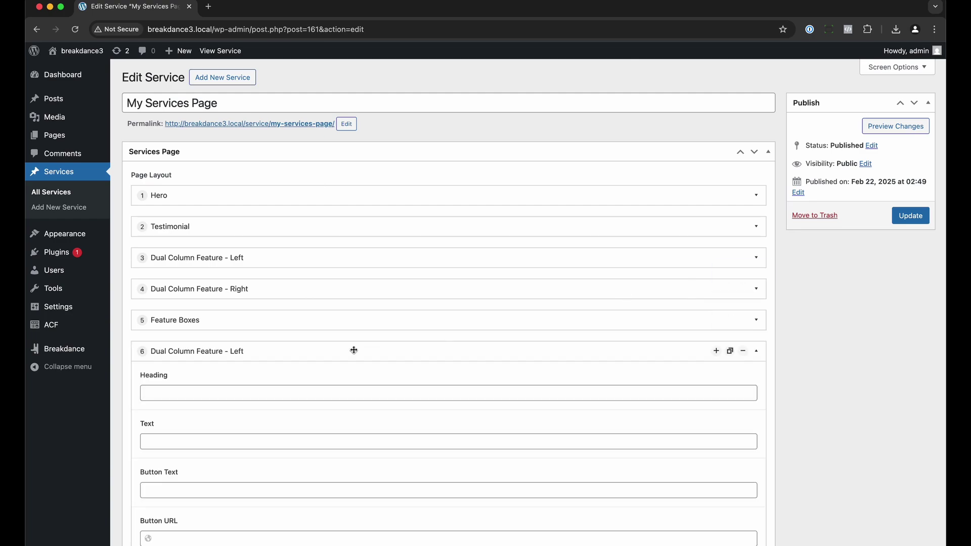
left_click(353, 351)
left_click_drag(313, 352, 316, 313)
left_click(321, 317)
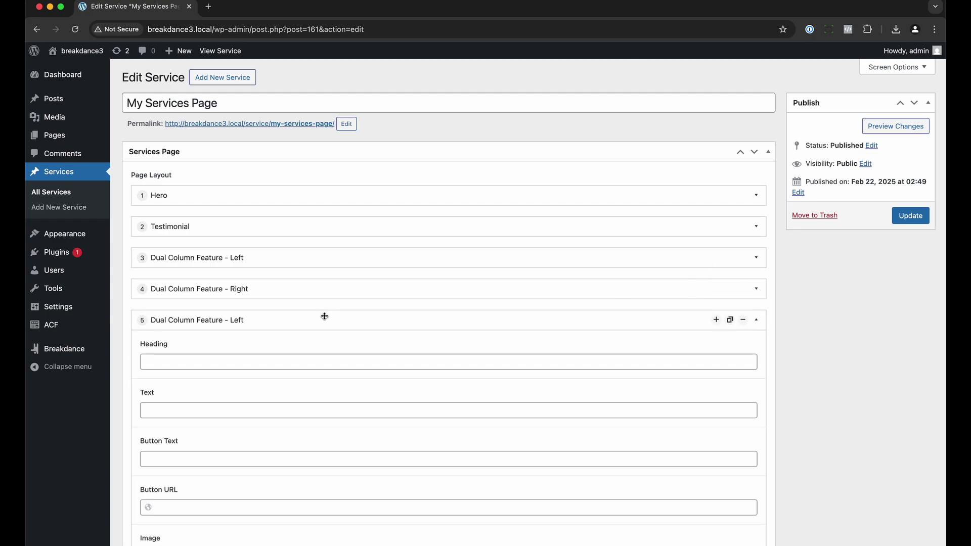
- Fill the row with heading 'My 3rd Feature', its description, 'Learn More' and the feature-3 URL
left_click(280, 363)
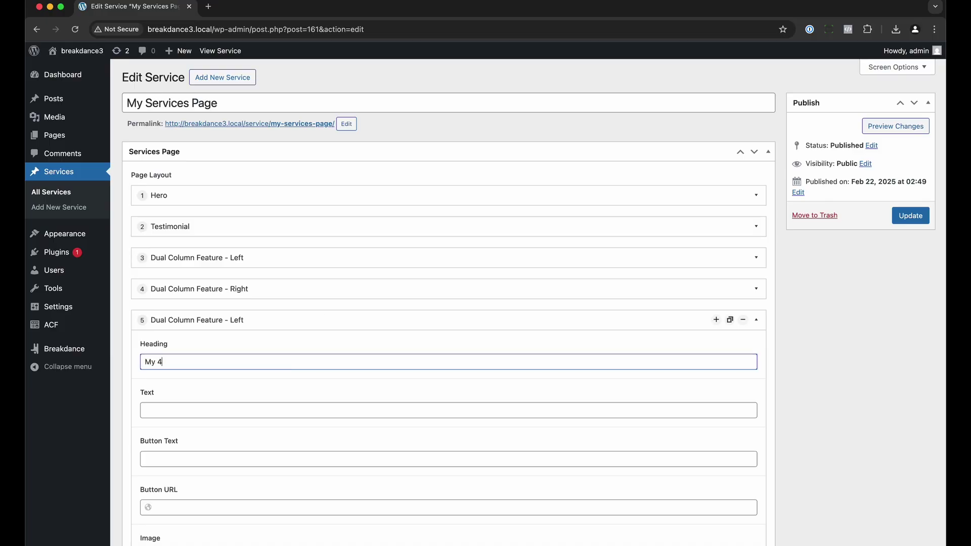
type("My 3rd Feature")
key("Tab")
type("Te")
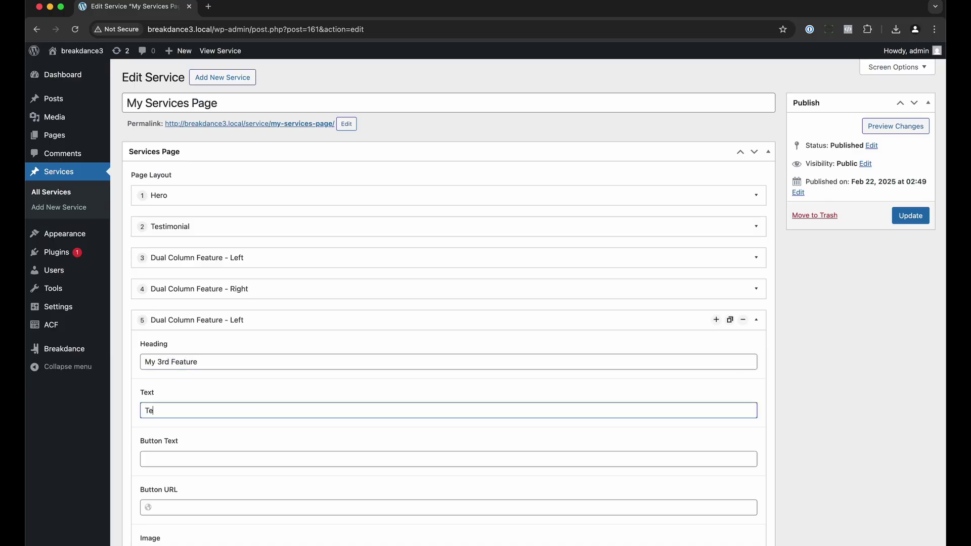
type("xt description for my 3rd feature.")
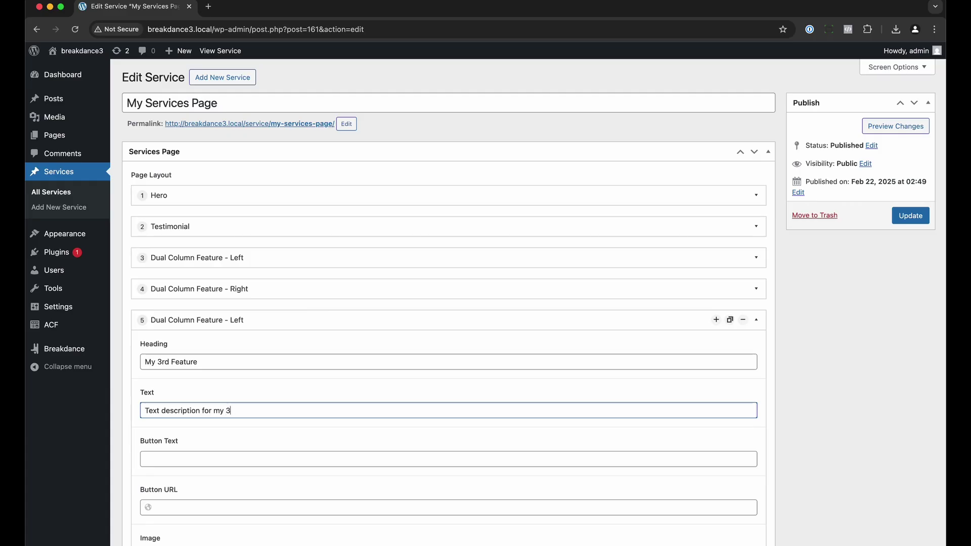
key("Tab")
type("Learn Mo")
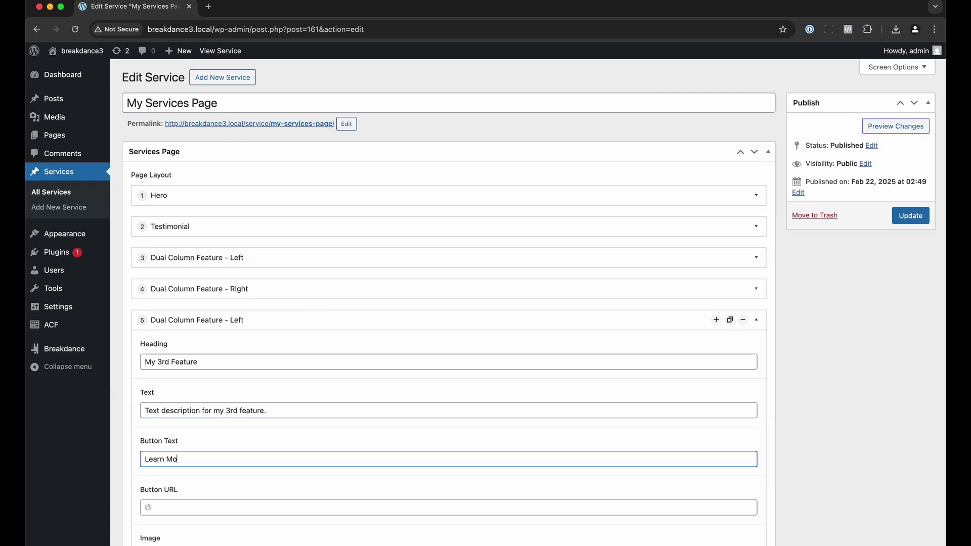
type("re")
key("Tab")
type("htt")
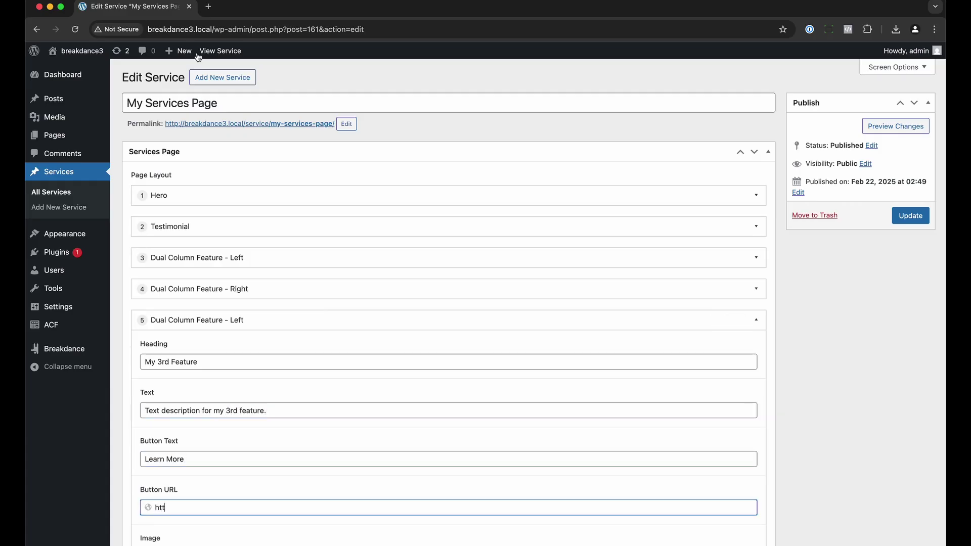
double_click(209, 29)
key("super+c")
triple_click(228, 508)
key("super+v")
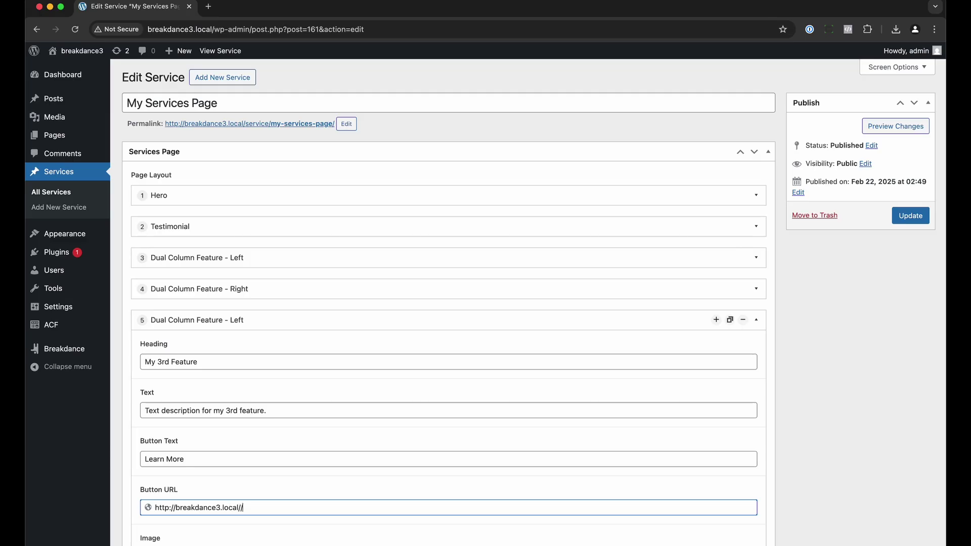
type("feature-3")
- Add the boardwalk photo from the Media Library as the row's image
scroll(230, 464, "down", 2)
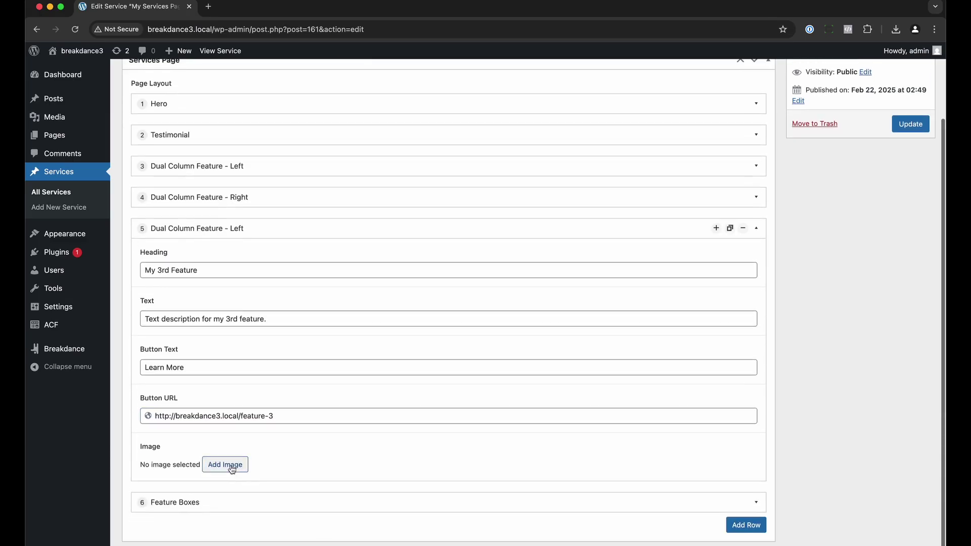
left_click(230, 464)
left_click(133, 95)
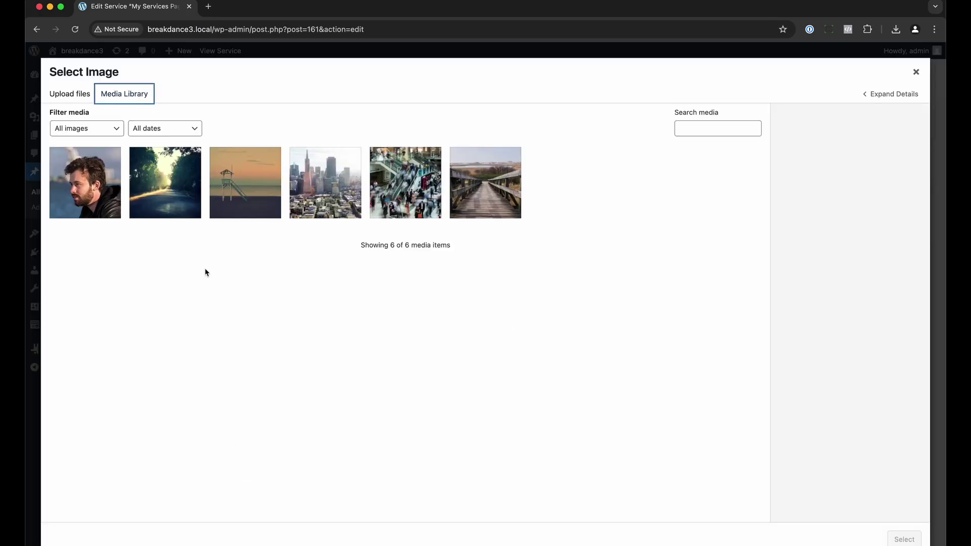
left_click(510, 195)
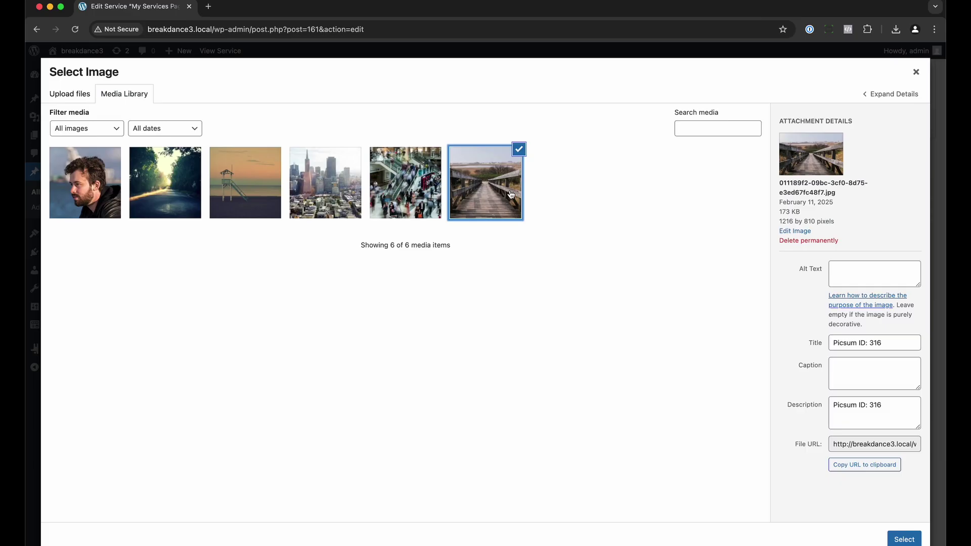
left_click(898, 536)
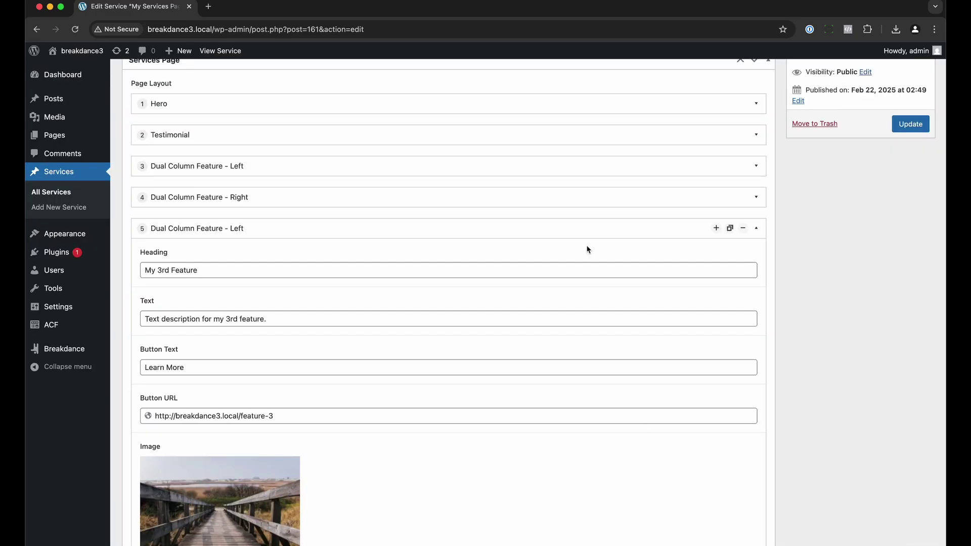
- Update the service page, then open the live page, scroll it and reload
left_click(911, 124)
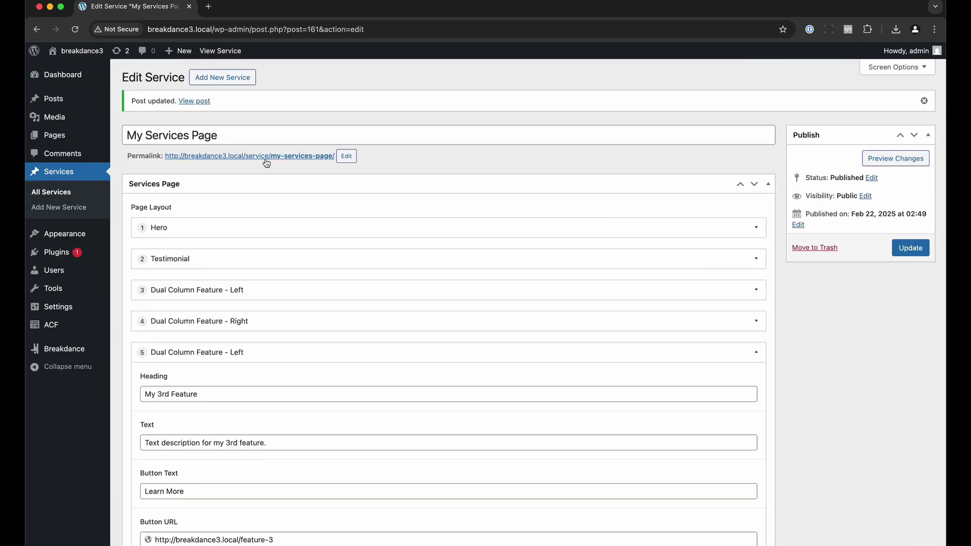
left_click(267, 156)
scroll(357, 227, "down", 10)
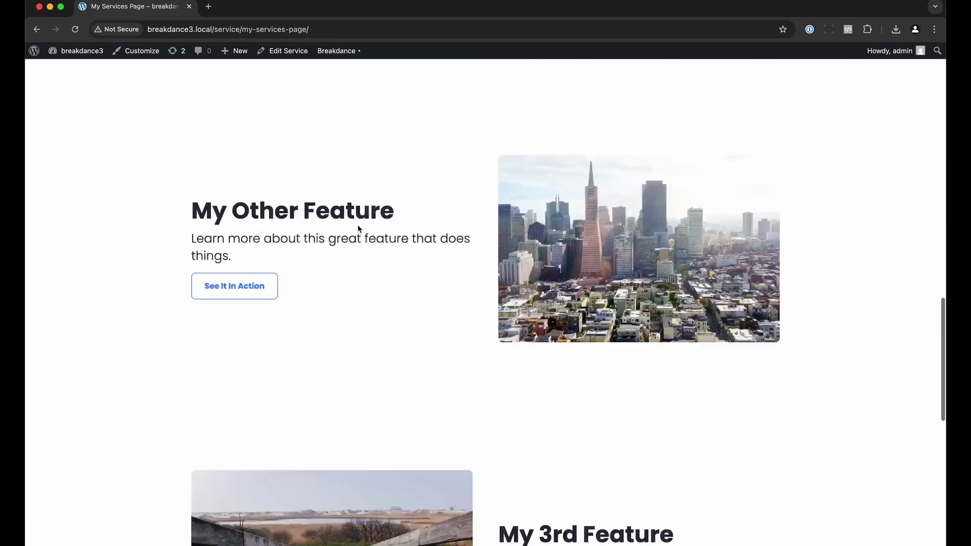
scroll(357, 228, "down", 7)
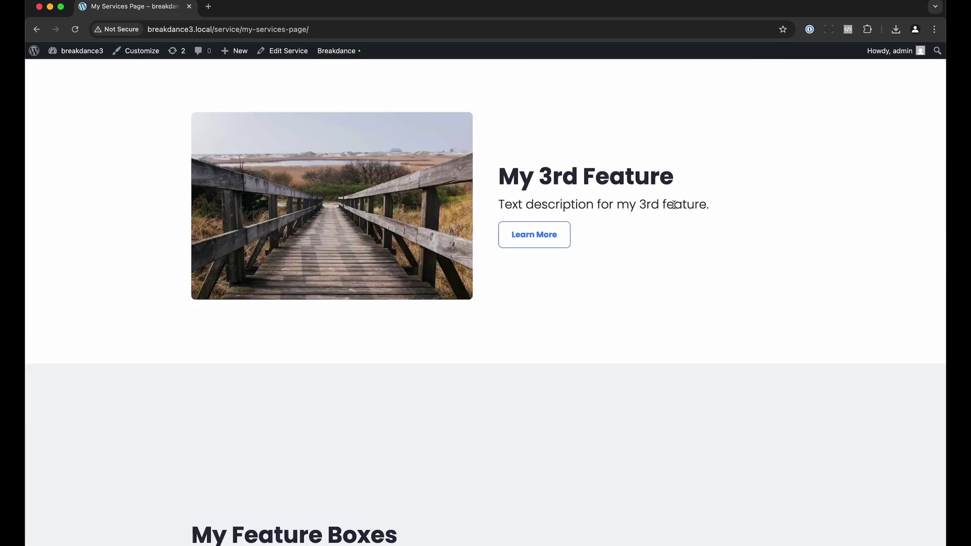
key("super+r")
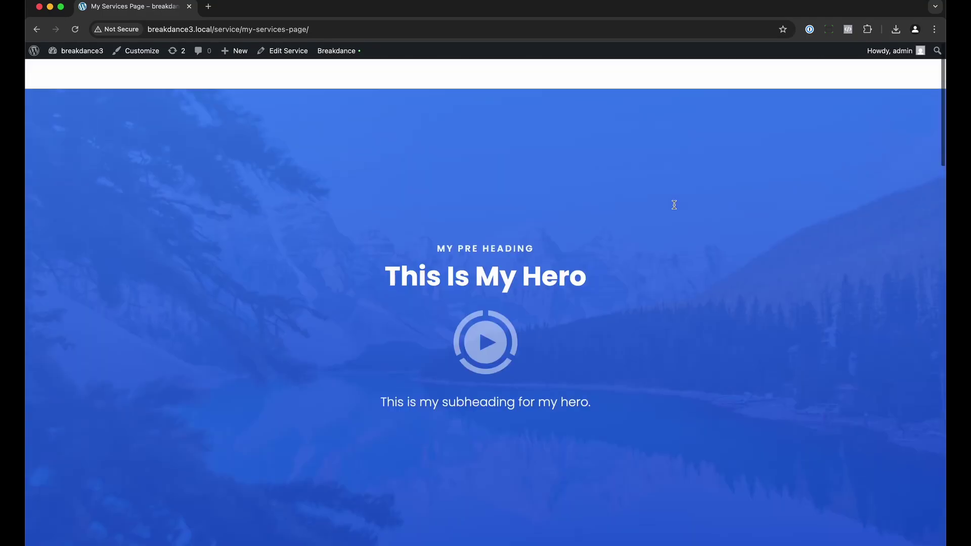
- Pass through the dashboard, ACF Post Types and Services list, ending on ACF Field Groups
left_click(99, 59)
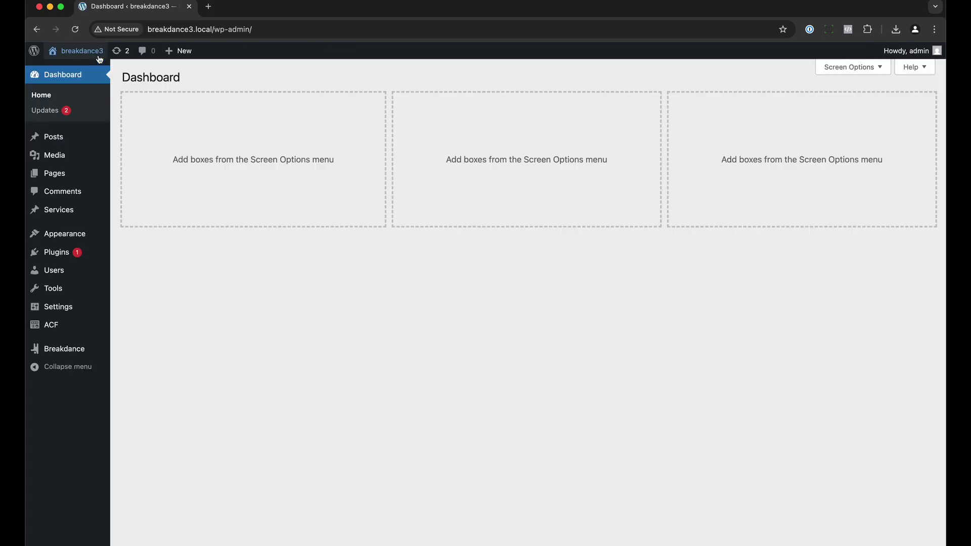
mouse_move(82, 331)
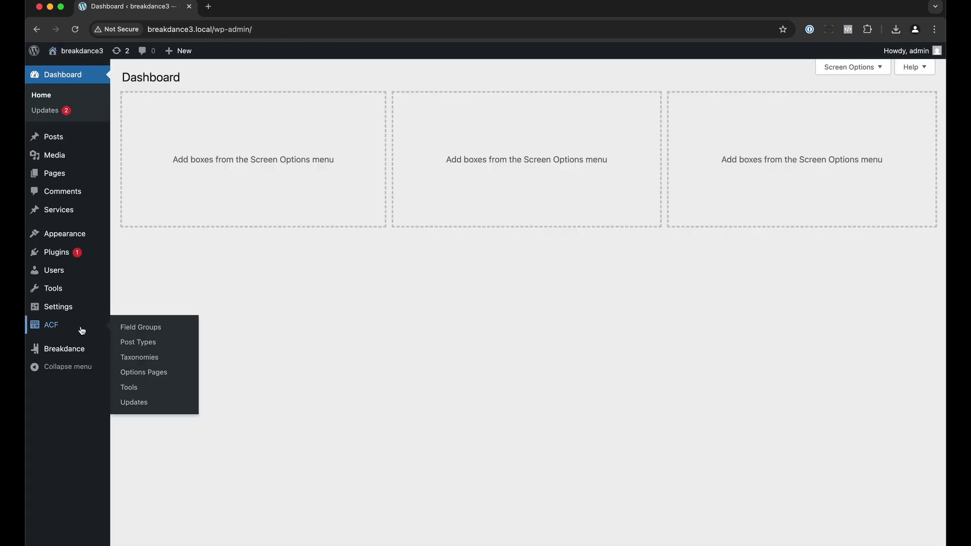
left_click(138, 342)
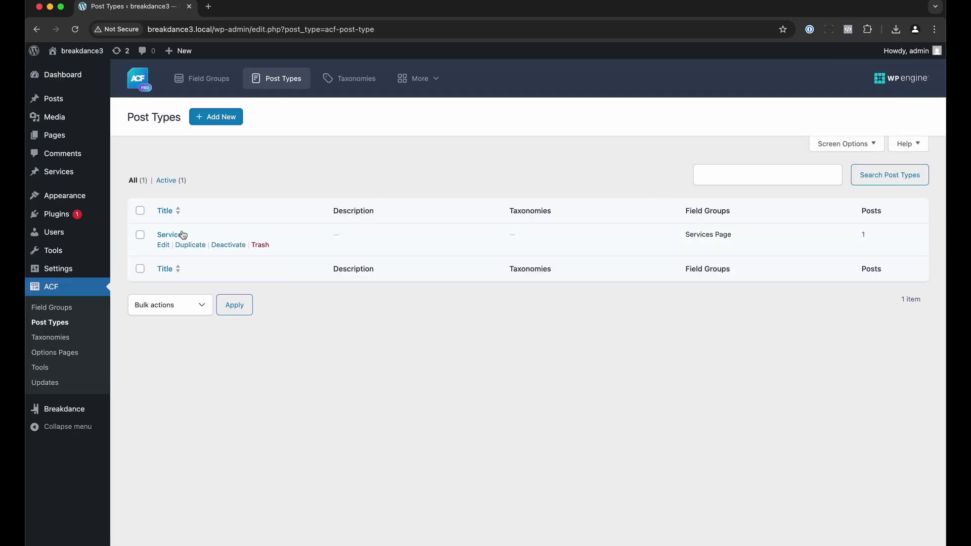
left_click(70, 176)
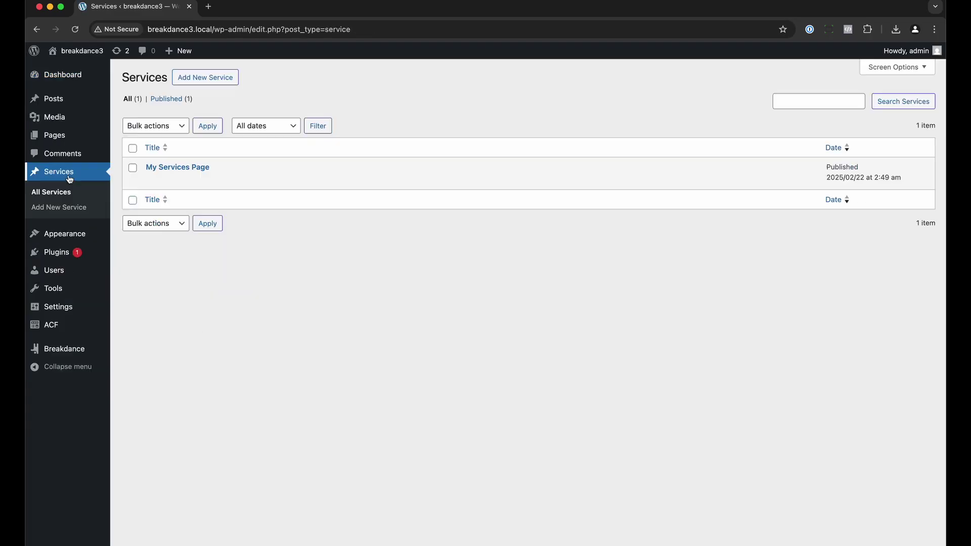
mouse_move(70, 329)
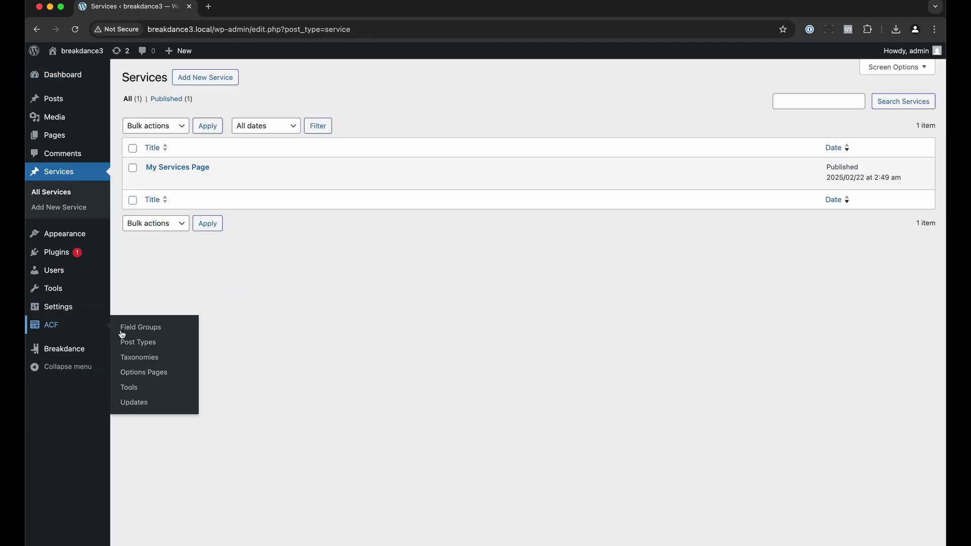
left_click(149, 329)
- Edit the Services Page field group and expand Page Layout and its Hero layout fields
mouse_move(164, 240)
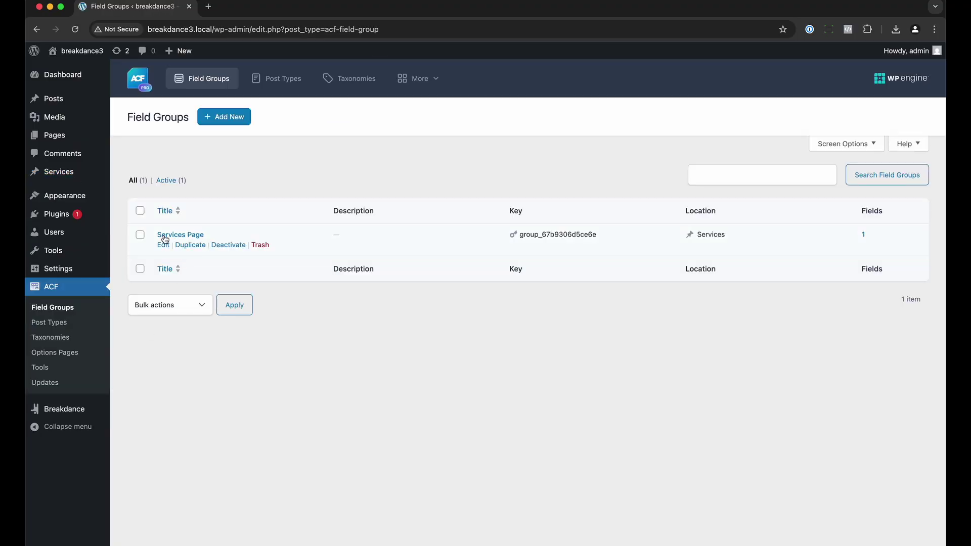
left_click(163, 246)
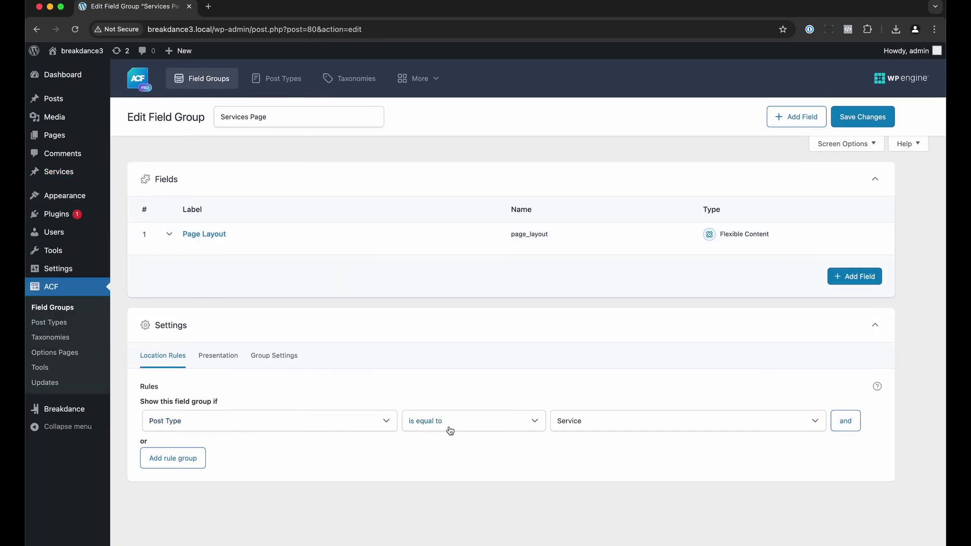
mouse_move(227, 235)
left_click(187, 244)
scroll(307, 336, "down", 5)
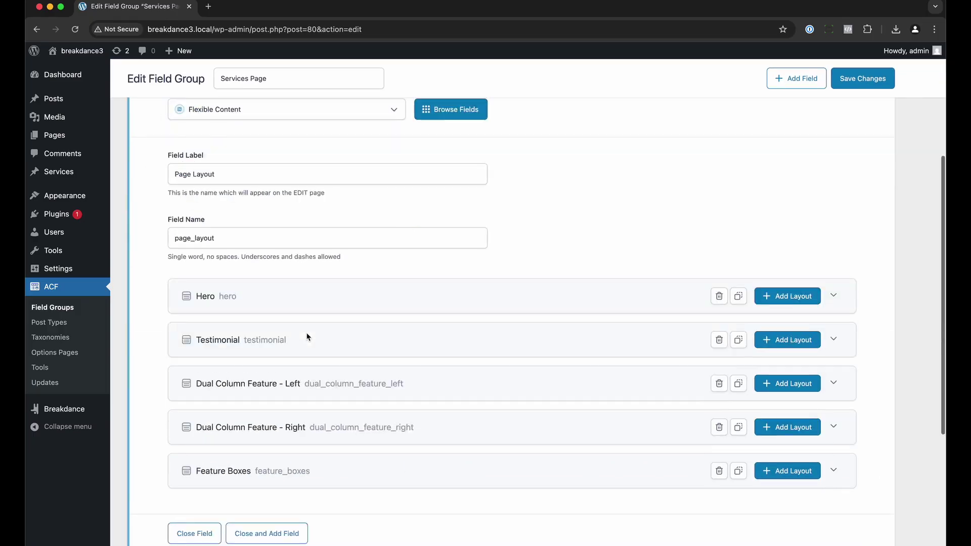
scroll(307, 337, "down", 2)
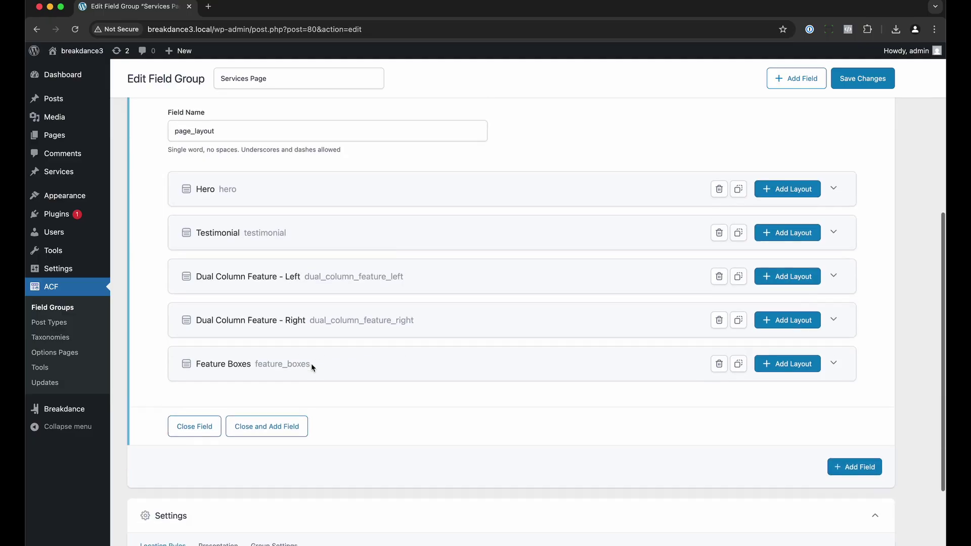
left_click(331, 188)
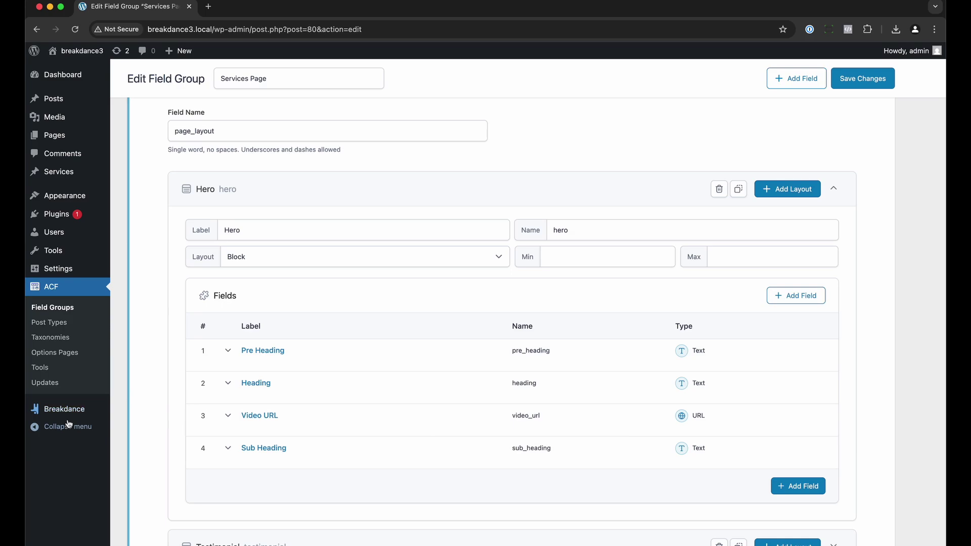
- Open Breakdance Templates and view the Services Page template settings without changing them
mouse_move(64, 414)
left_click(139, 427)
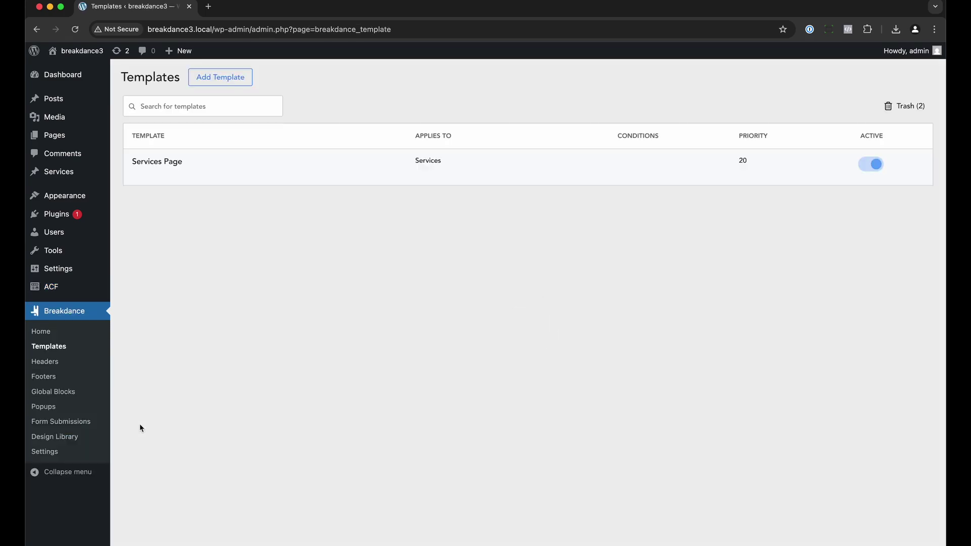
left_click(217, 176)
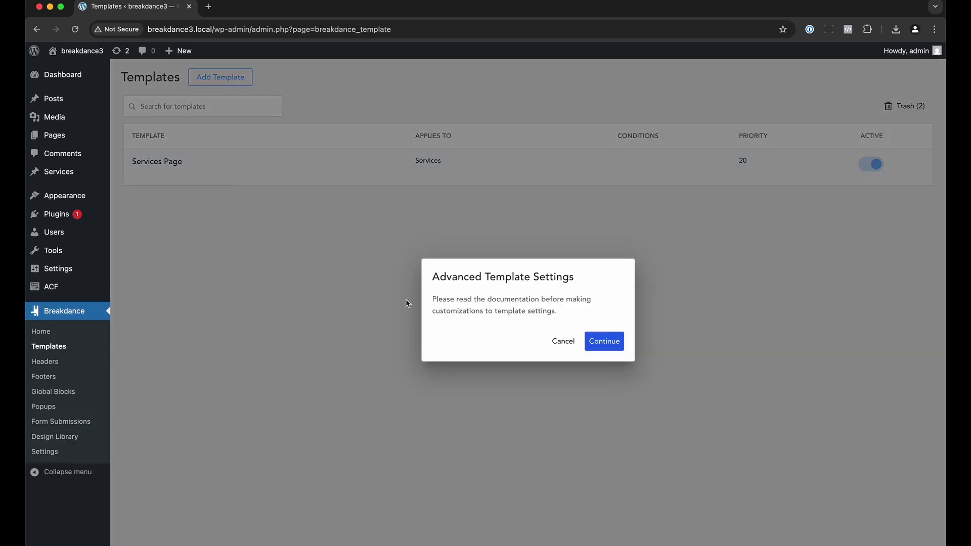
left_click(604, 342)
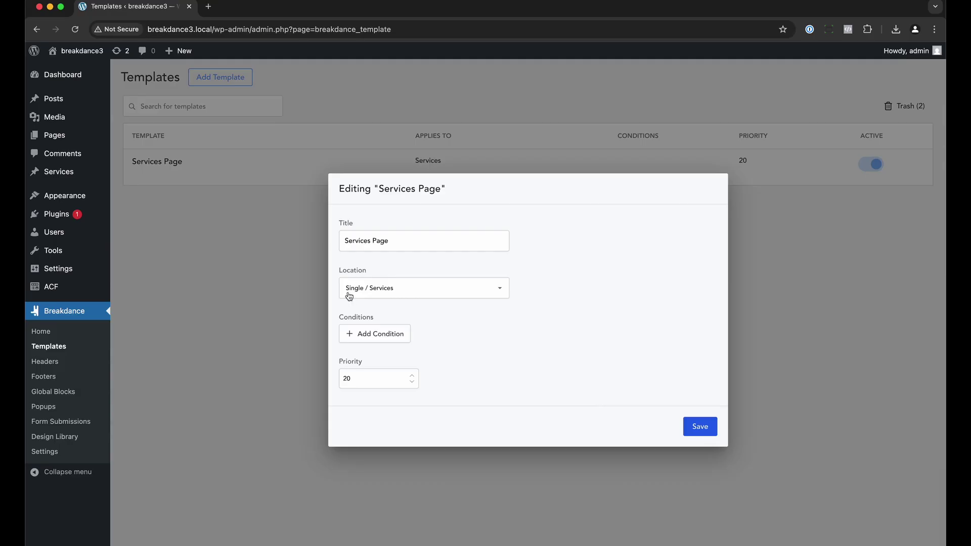
left_click(305, 282)
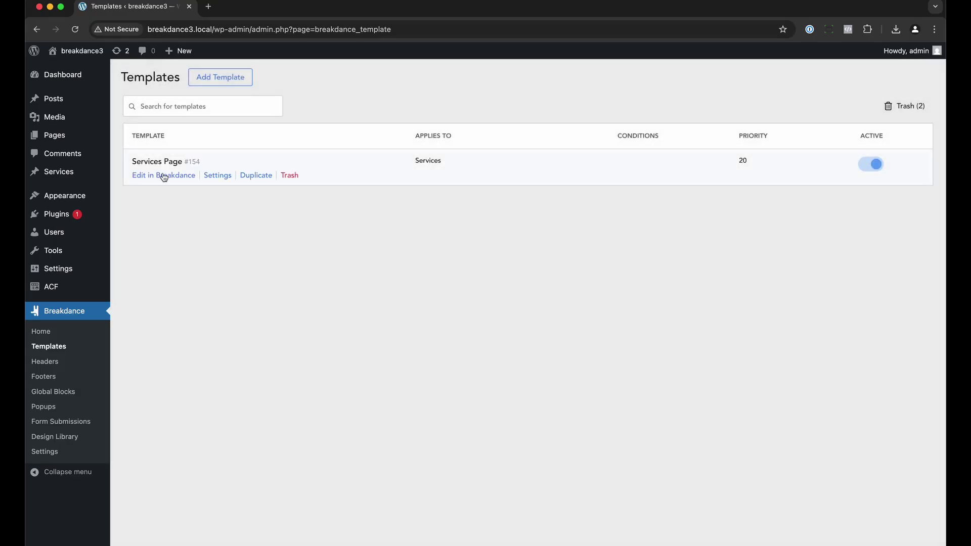
- Open the Services Page template in the builder and inspect the Flexible Content element's field
left_click(158, 176, "super")
left_click(247, 9)
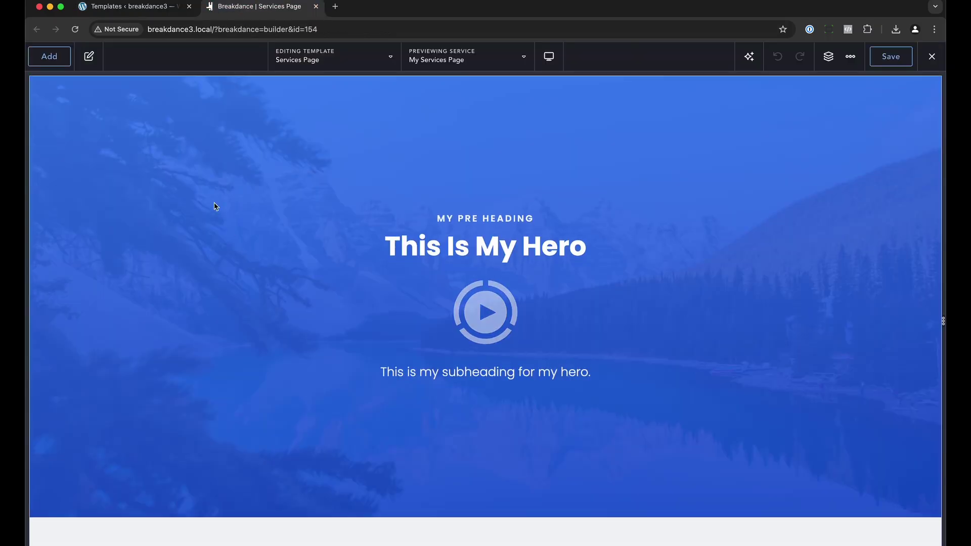
left_click(214, 206)
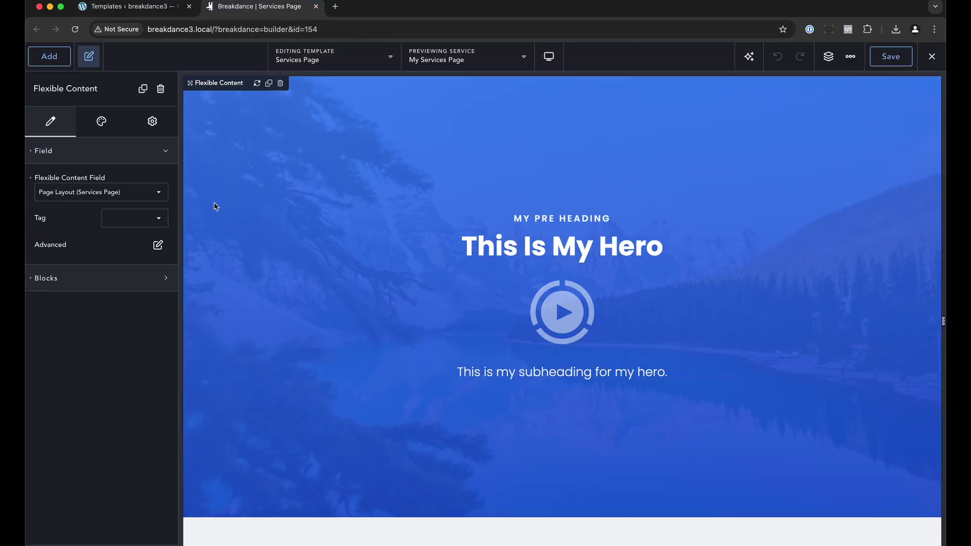
left_click(50, 56)
type("flex")
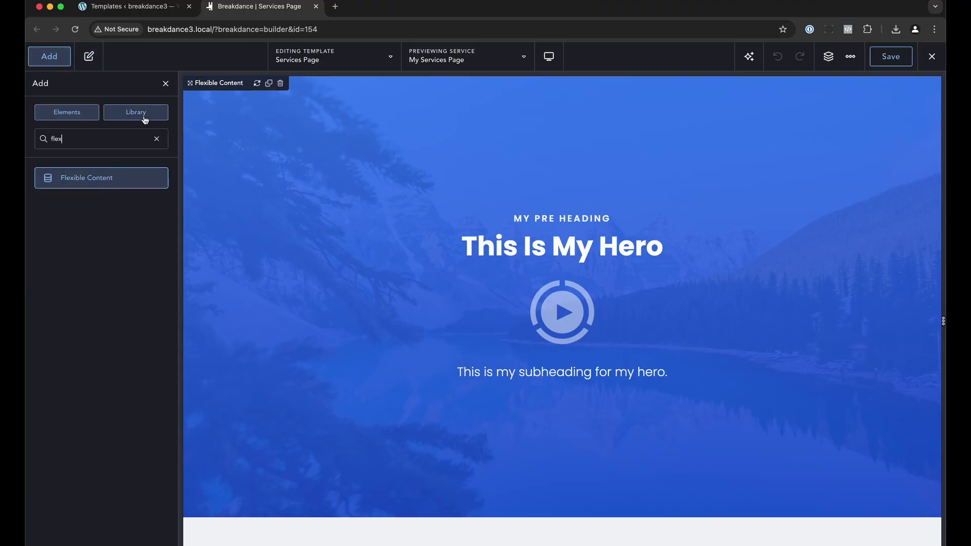
left_click(235, 148)
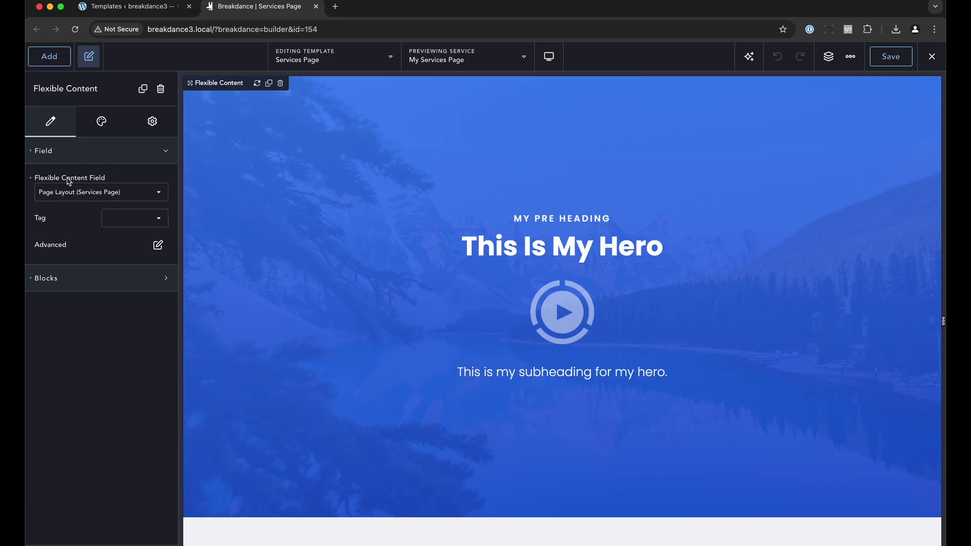
left_click(77, 198)
- Expand the Blocks list, keeping Hero as the hero block's layout and global block
left_click(98, 277)
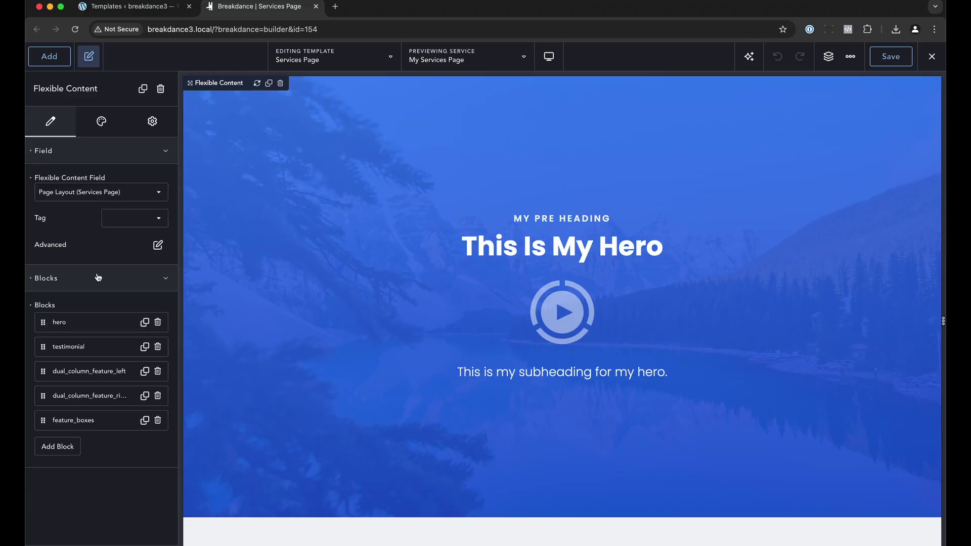
left_click(84, 322)
scroll(52, 314, "down", 2)
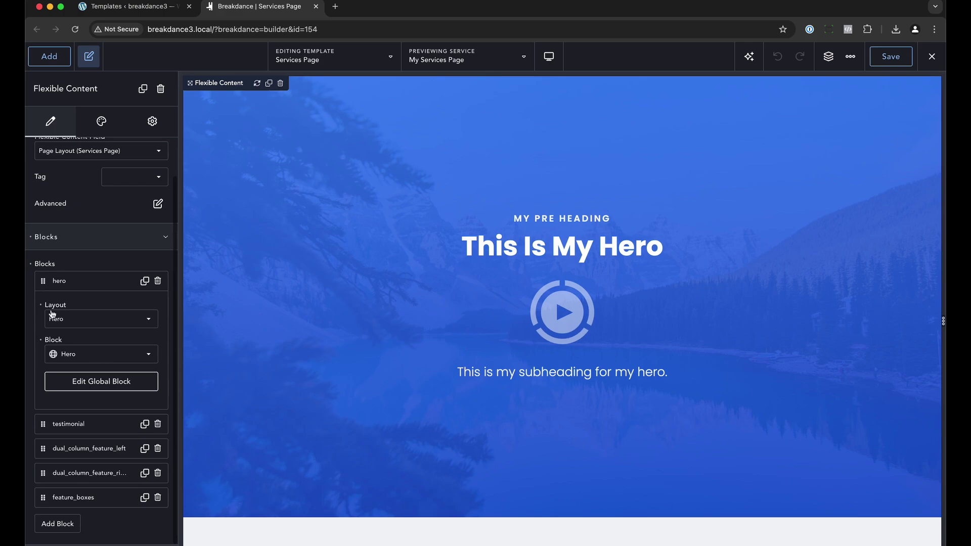
left_click(79, 325)
left_click(100, 309)
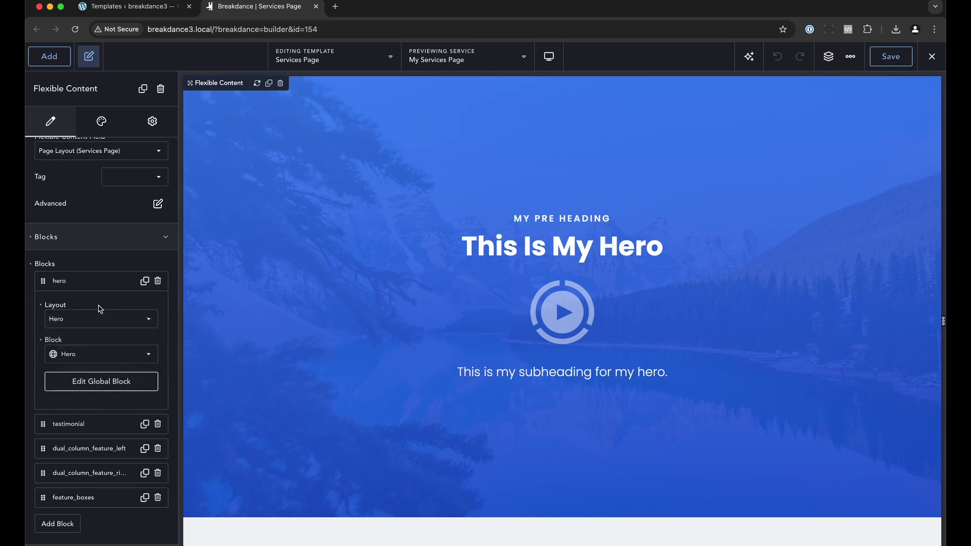
left_click(82, 353)
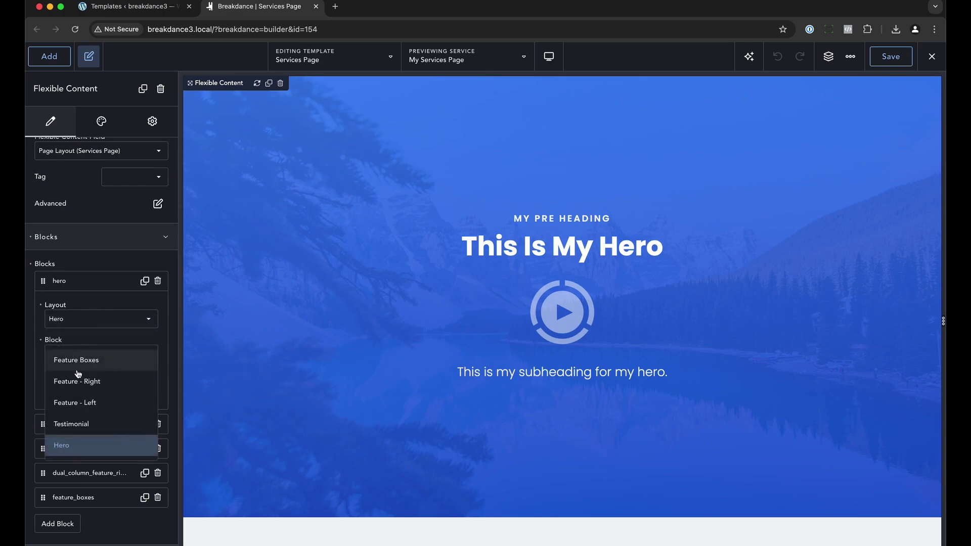
left_click(163, 342)
- Open the Hero global block in Breakdance and inspect its pre-heading, heading and sub-heading elements
left_click(176, 5)
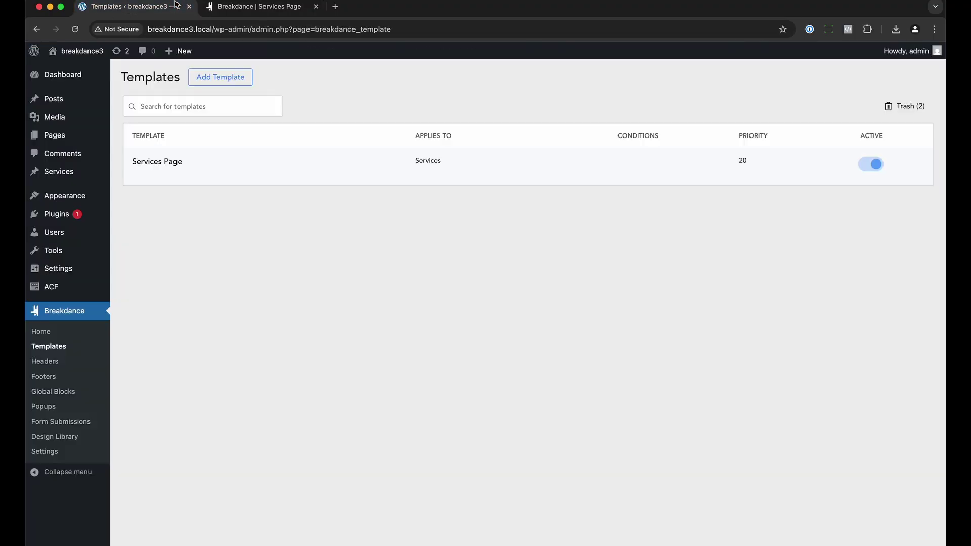
left_click(53, 393)
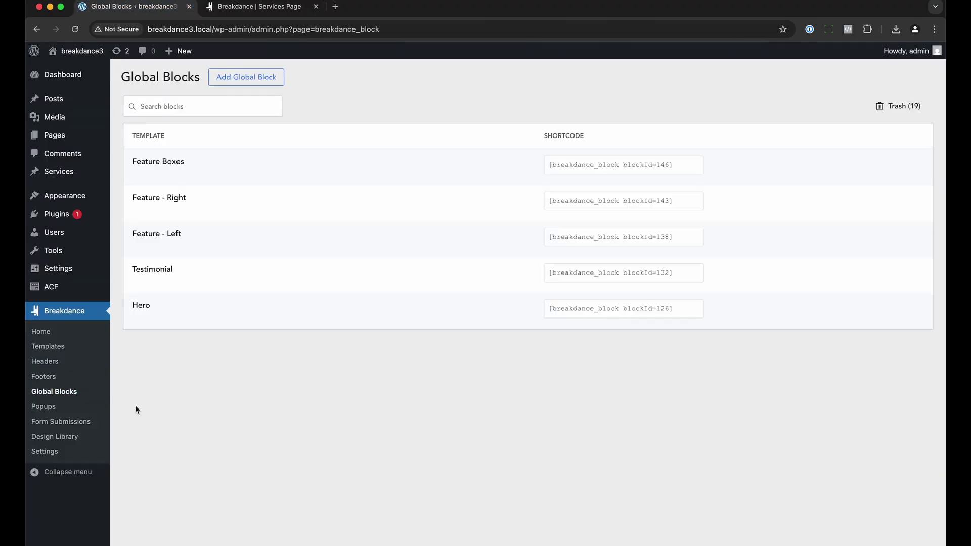
mouse_move(184, 326)
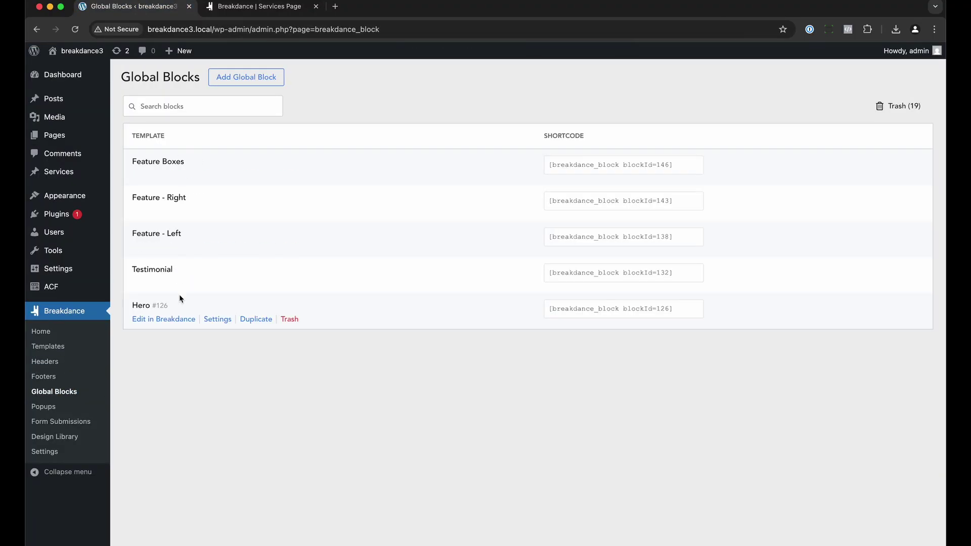
left_click(174, 319)
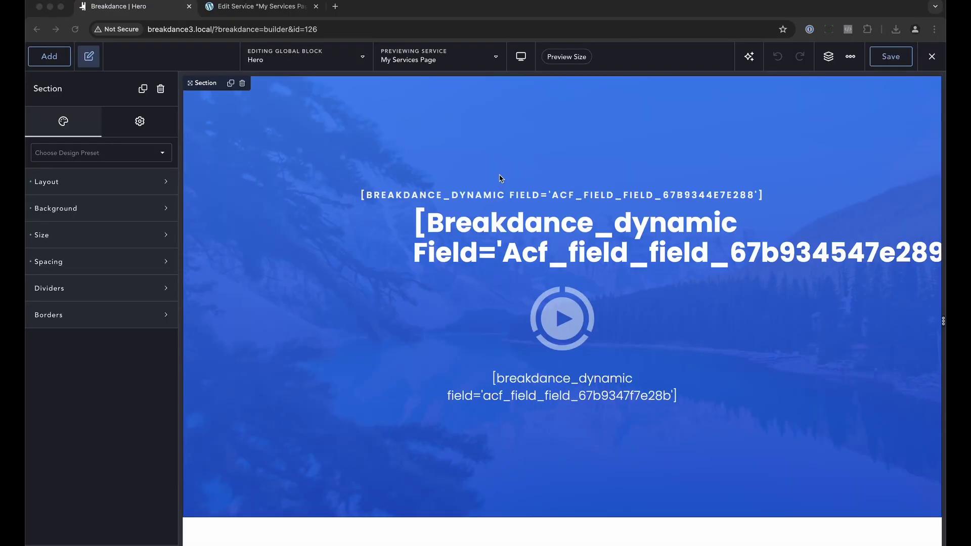
left_click(528, 197)
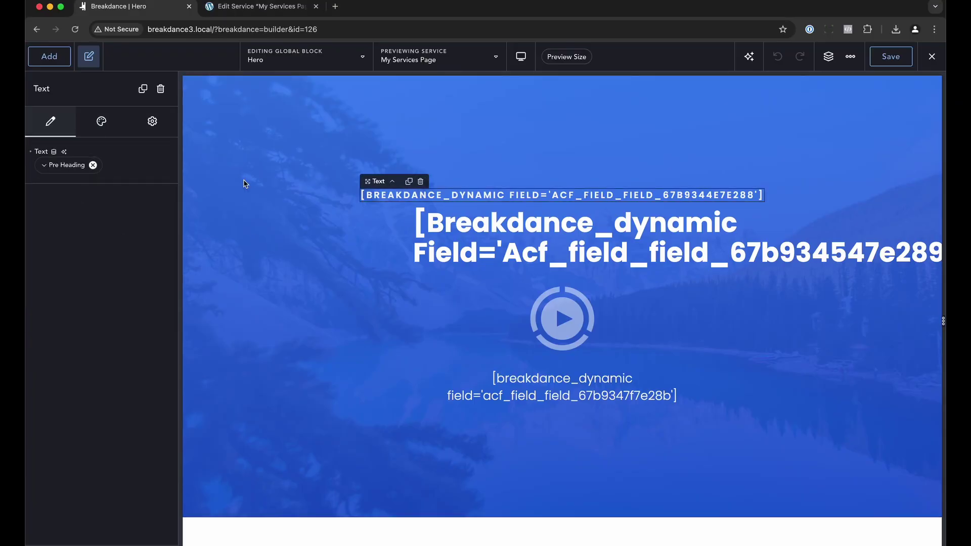
left_click(415, 222)
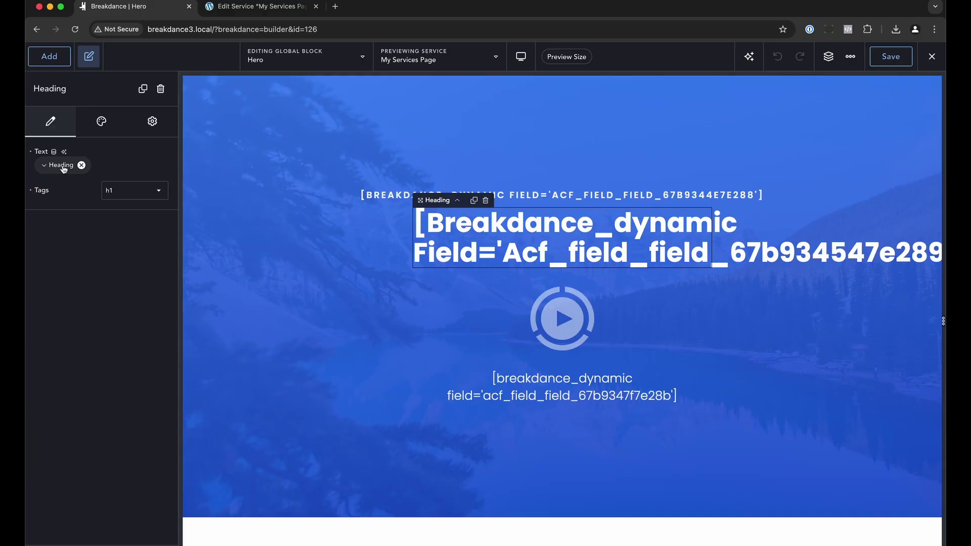
left_click(561, 387)
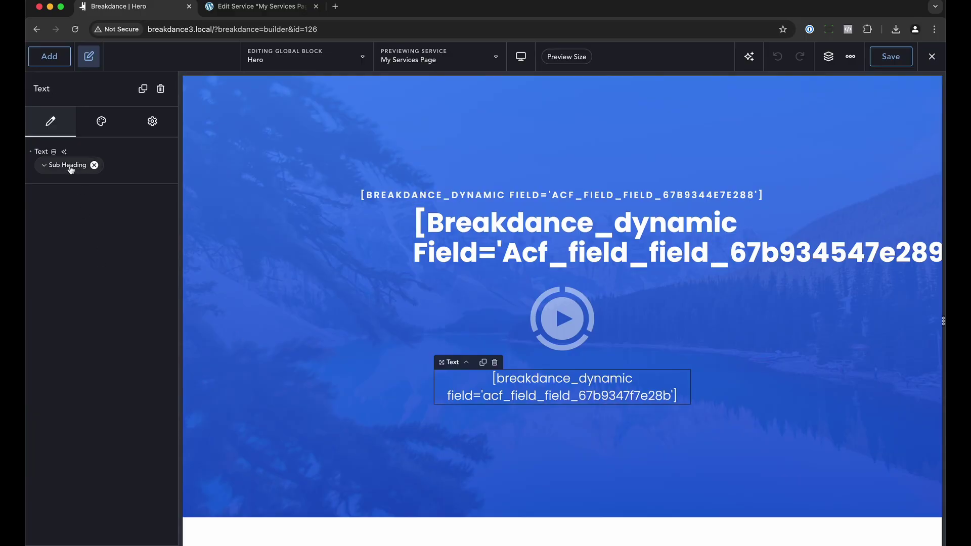
- Set the preview's ACF Flexible Content to Page Layout (Services Page)
left_click(422, 61)
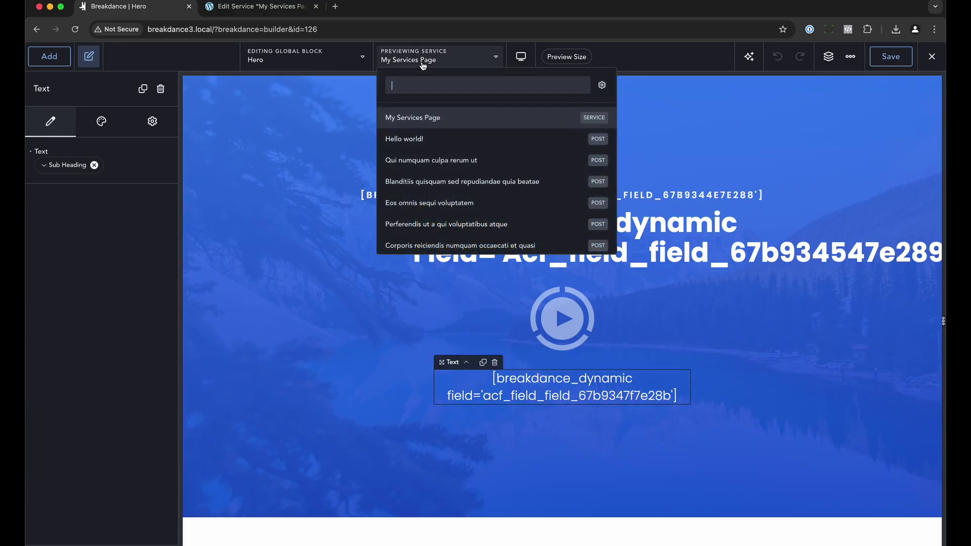
left_click(602, 85)
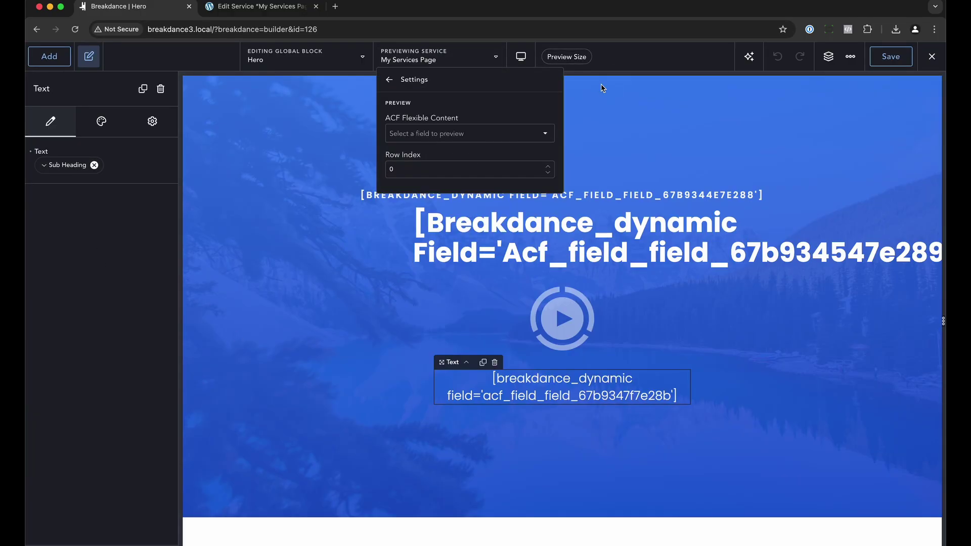
left_click(433, 134)
left_click(419, 158)
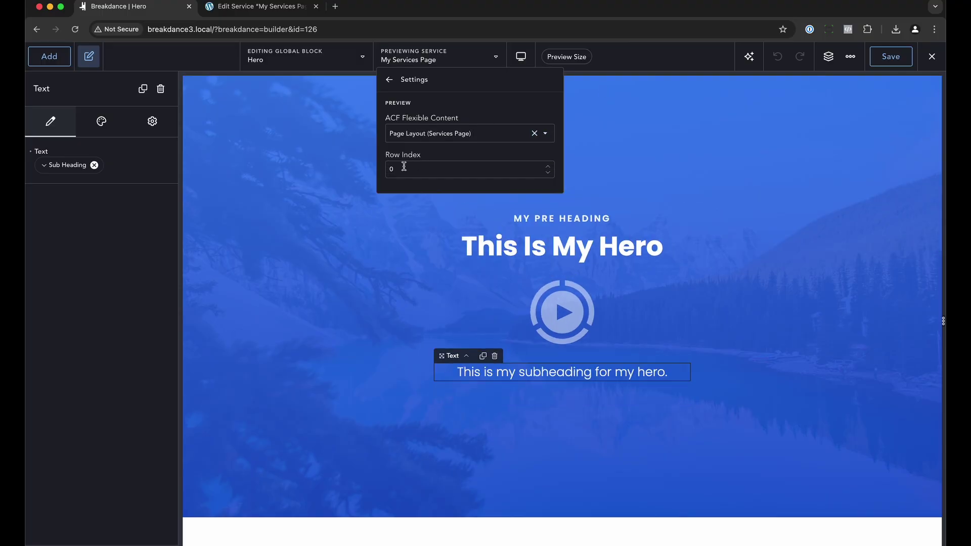
left_click(277, 6)
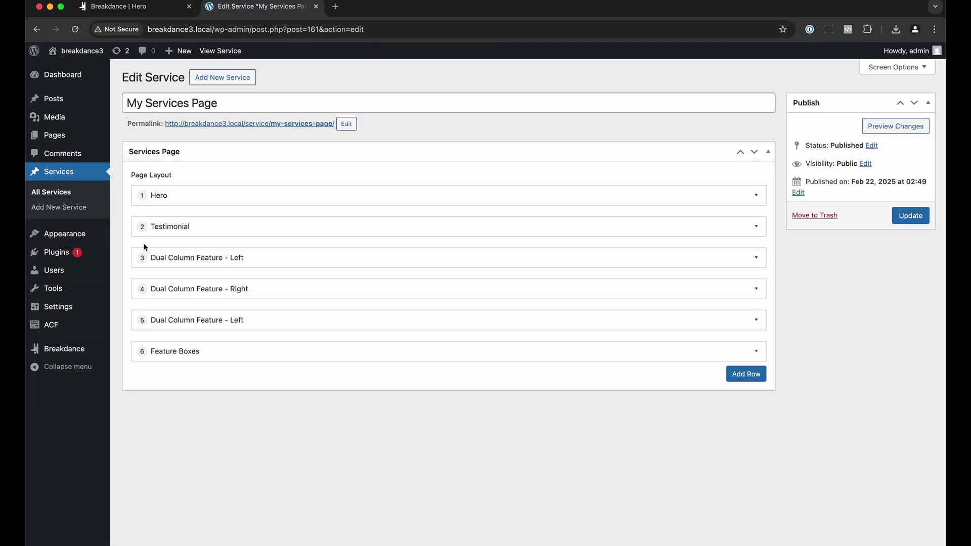
- Switch back to the Hero global block builder tab
left_click(151, 10)
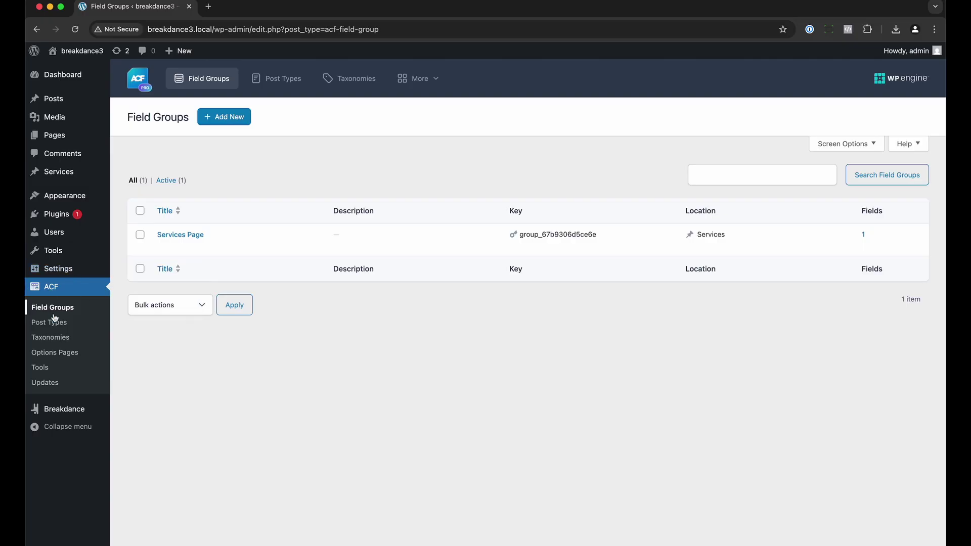
- Add a layout labelled Call To Action (name call_to_action) to the Page Layout field
left_click(163, 248)
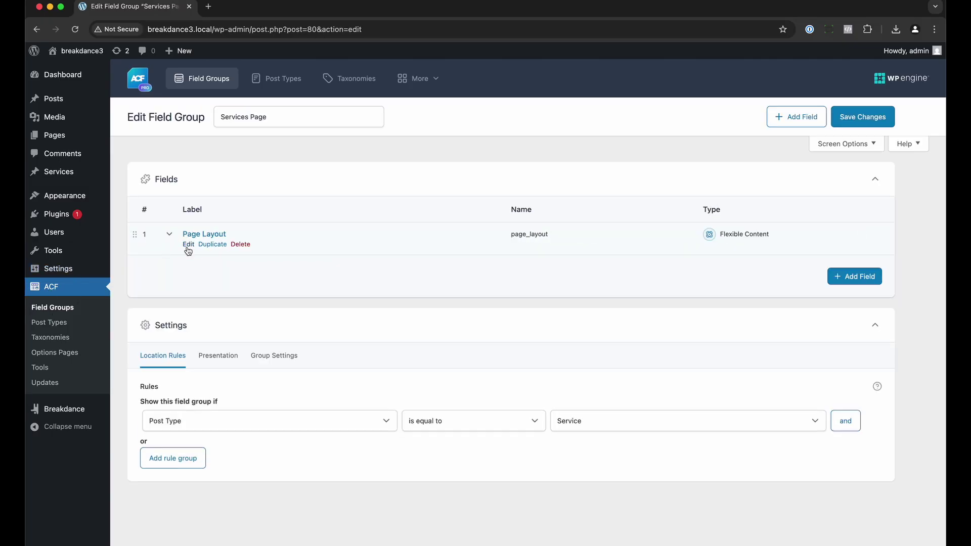
left_click(188, 245)
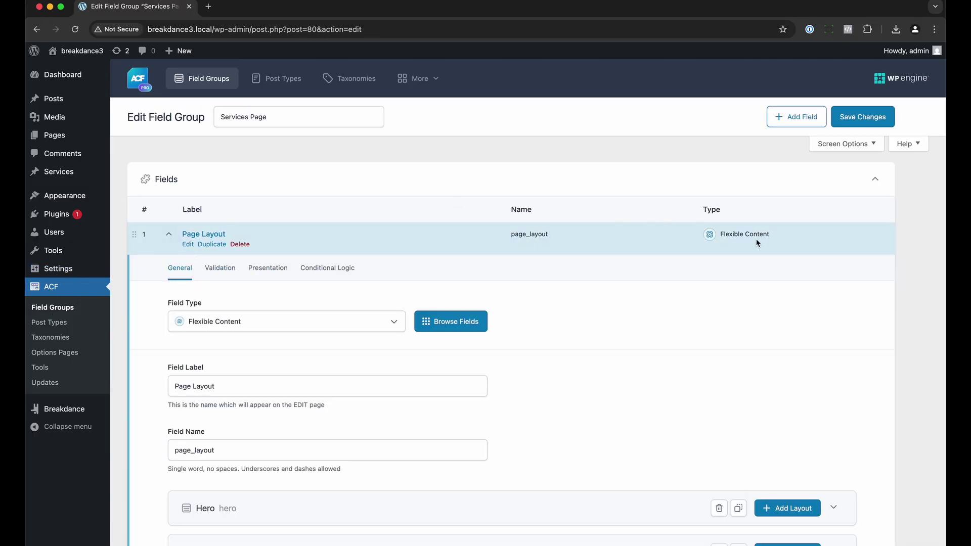
scroll(743, 253, "down", 6)
left_click(792, 383)
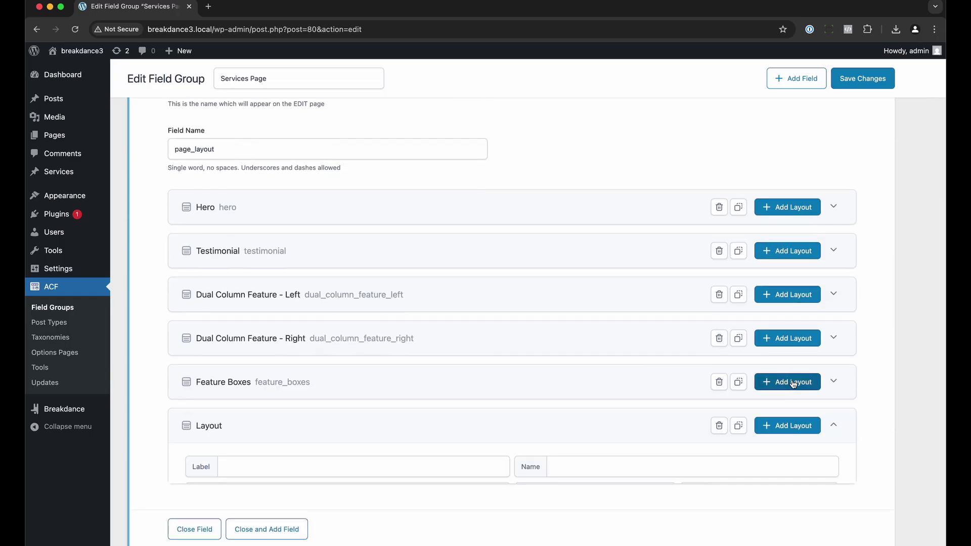
scroll(556, 384, "down", 5)
type("Call To Action")
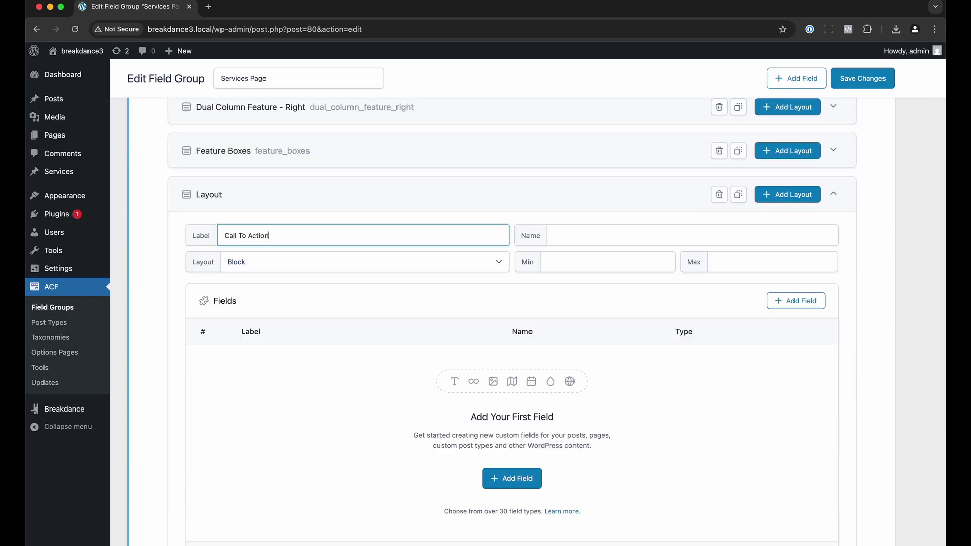
key("Tab")
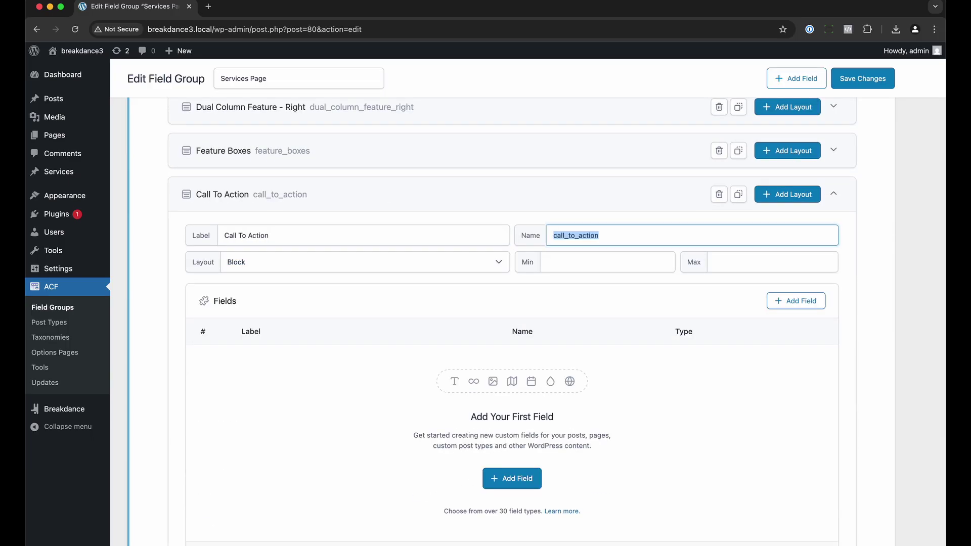
scroll(385, 282, "down", 5)
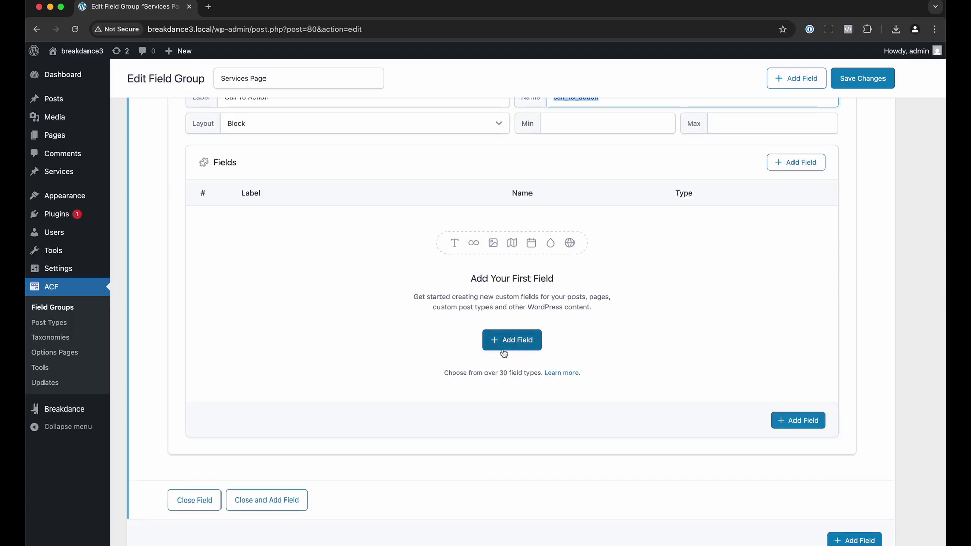
- Open Breakdance's Global Blocks list in a new browser tab
mouse_move(69, 413)
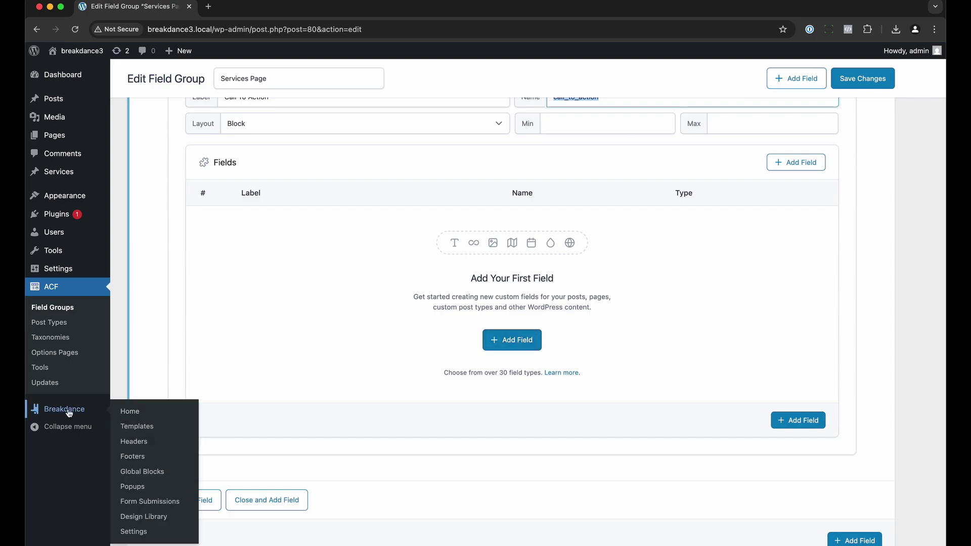
right_click(142, 471)
left_click(162, 462)
- Create a new global block named 'Call To Action' and open it in Breakdance
left_click(249, 4)
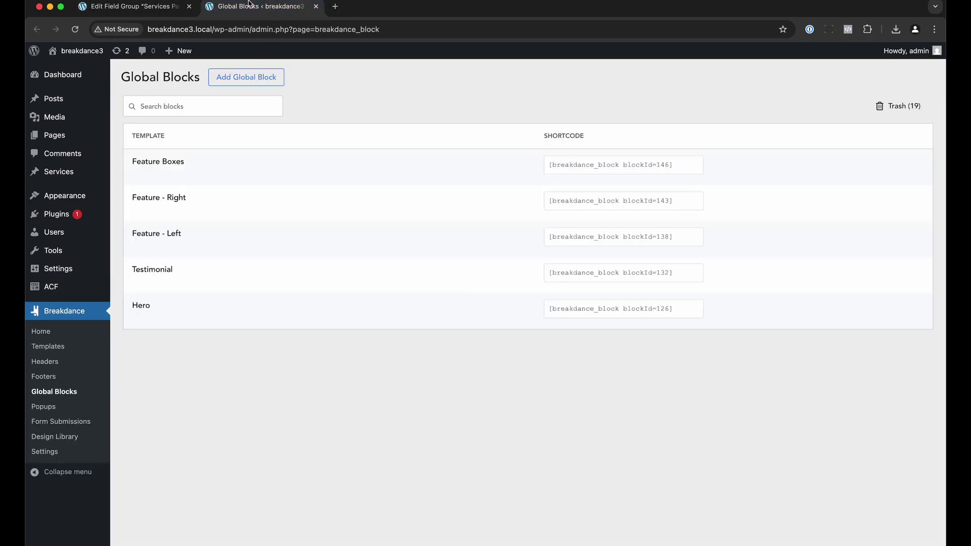
left_click(232, 79)
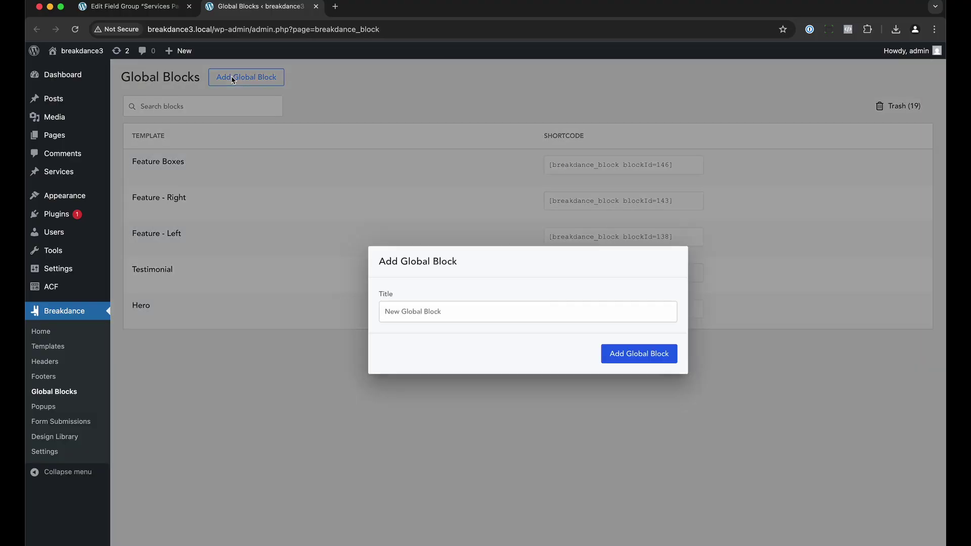
type("Call To Action")
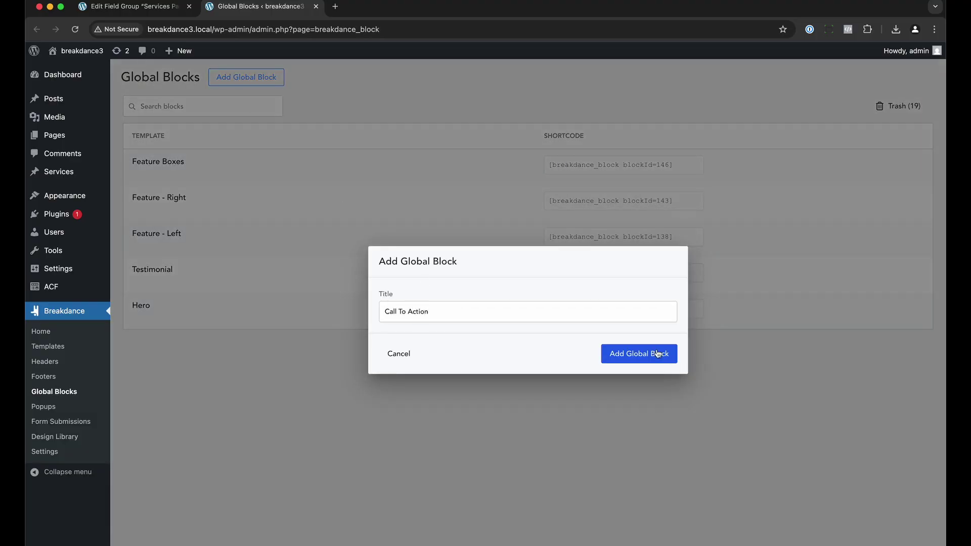
left_click(660, 353)
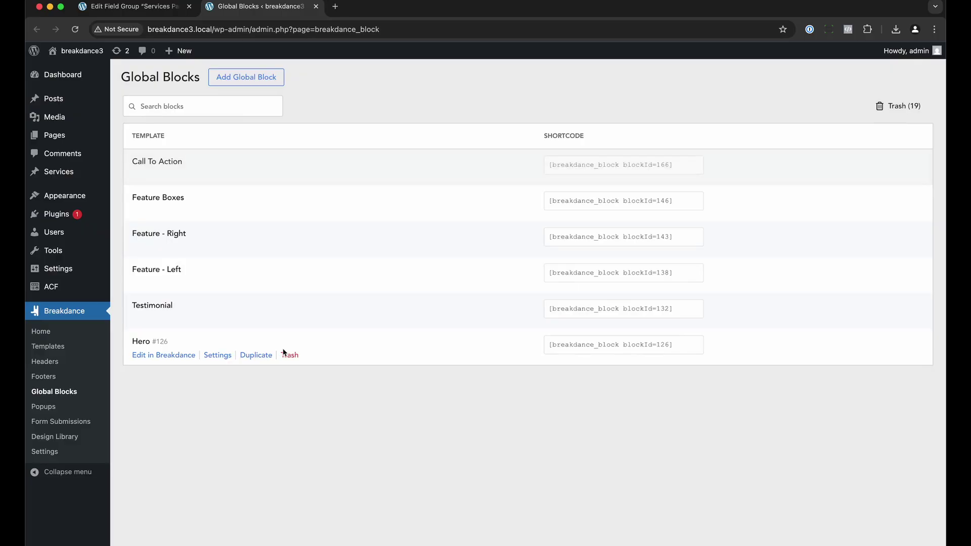
left_click(166, 177)
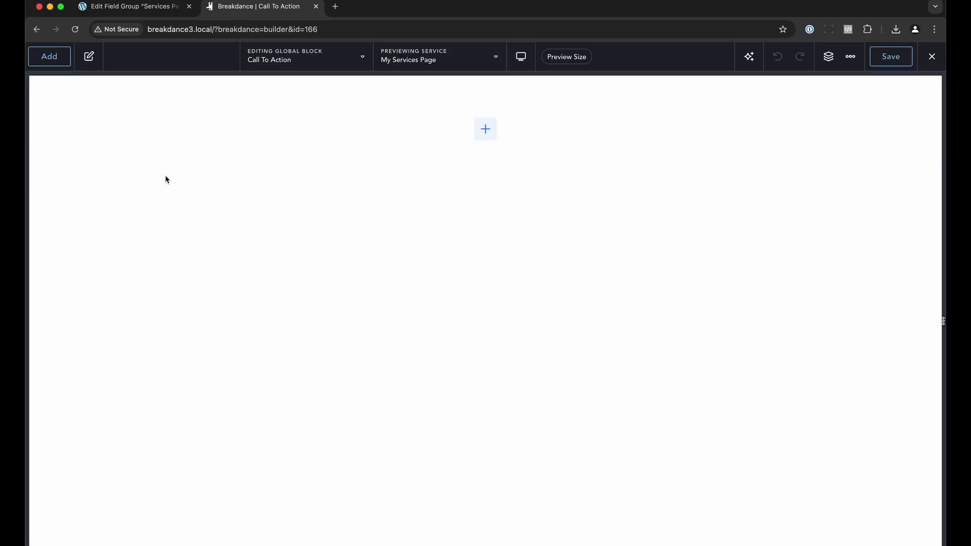
- Insert the Library's 'Ready To Dive In?' call-to-action design into the block
left_click(46, 58)
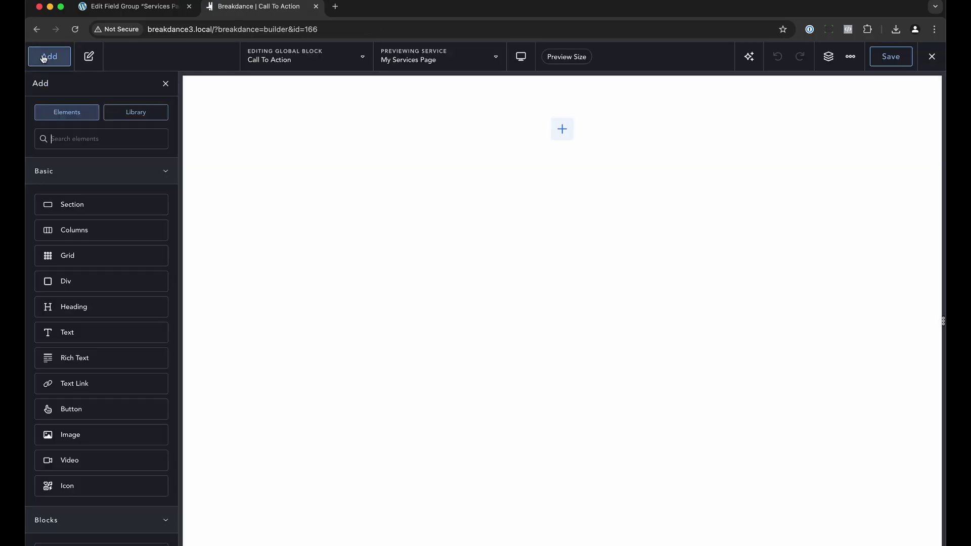
left_click(145, 121)
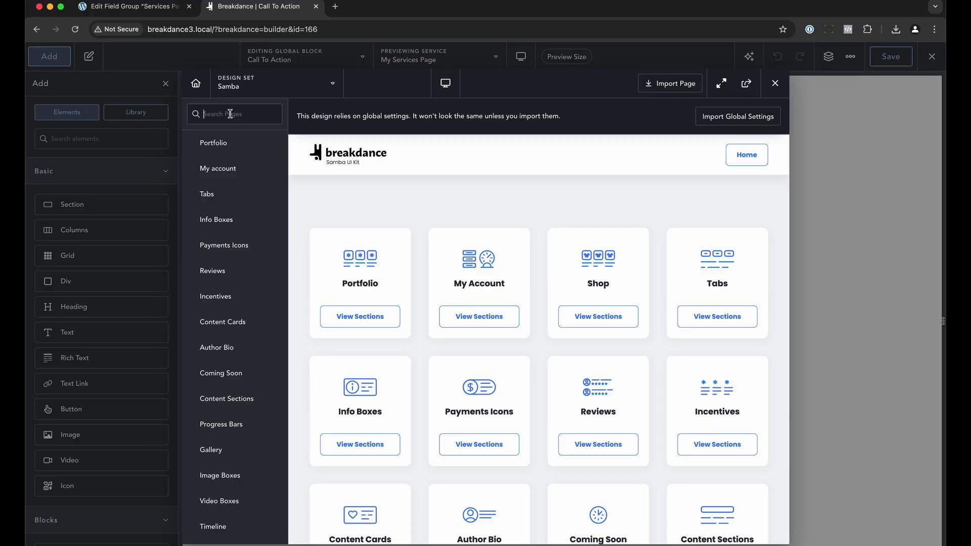
type("call")
left_click(237, 143)
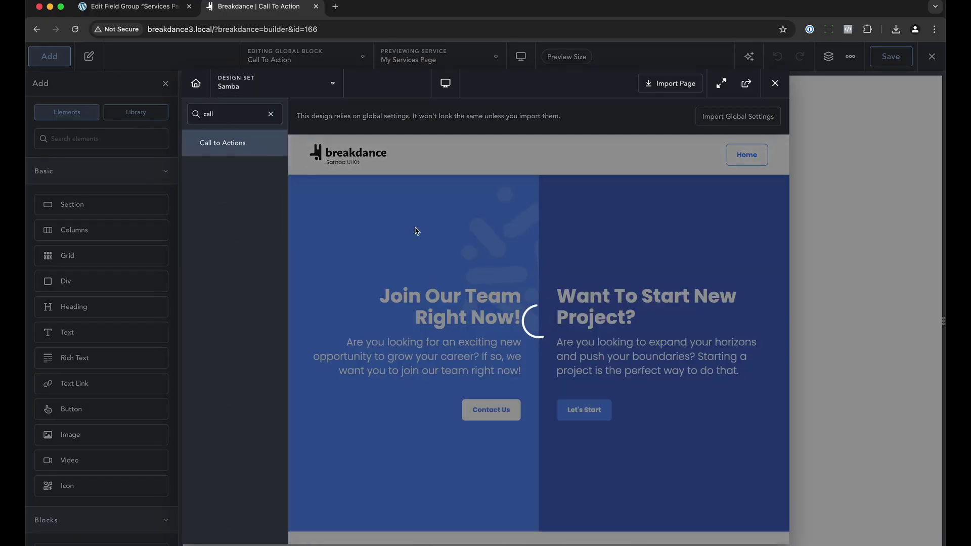
scroll(436, 252, "down", 15)
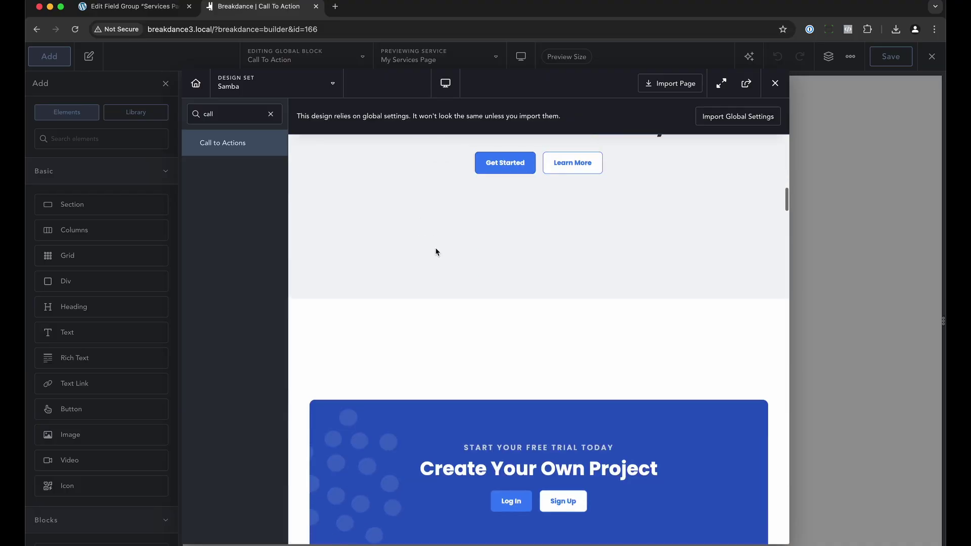
scroll(404, 263, "up", 4)
left_click(731, 162)
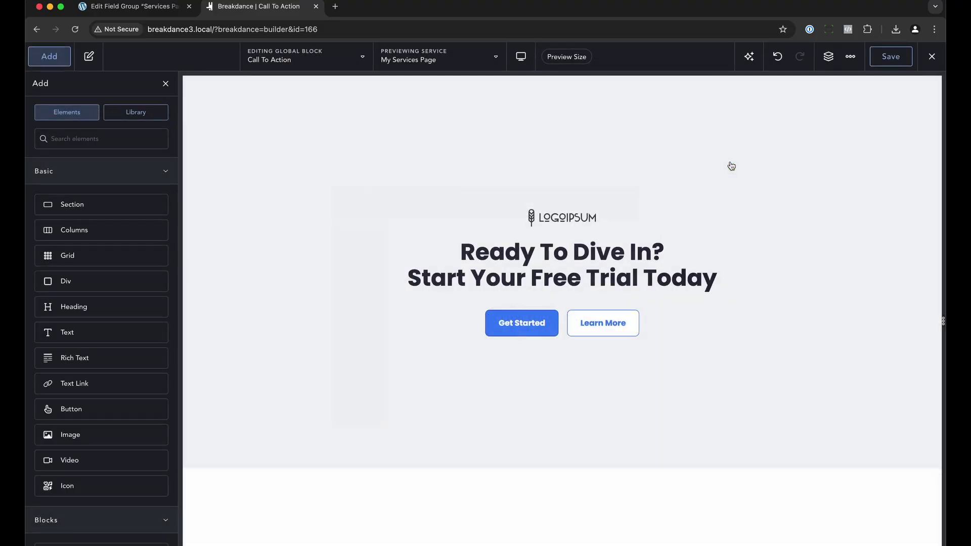
- Delete the design's logo image and check the heading, Get Started, Learn More and section elements
left_click(574, 219)
key("Delete")
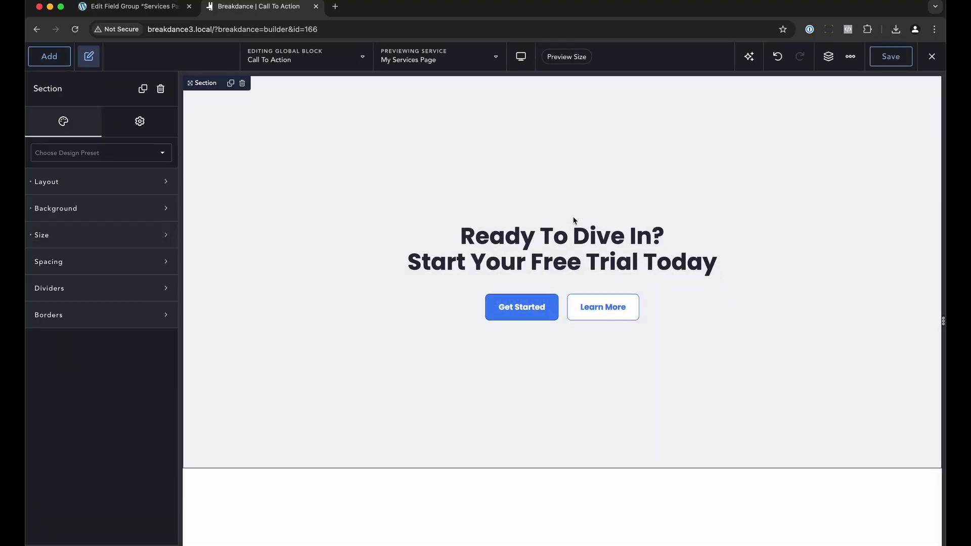
left_click(540, 271)
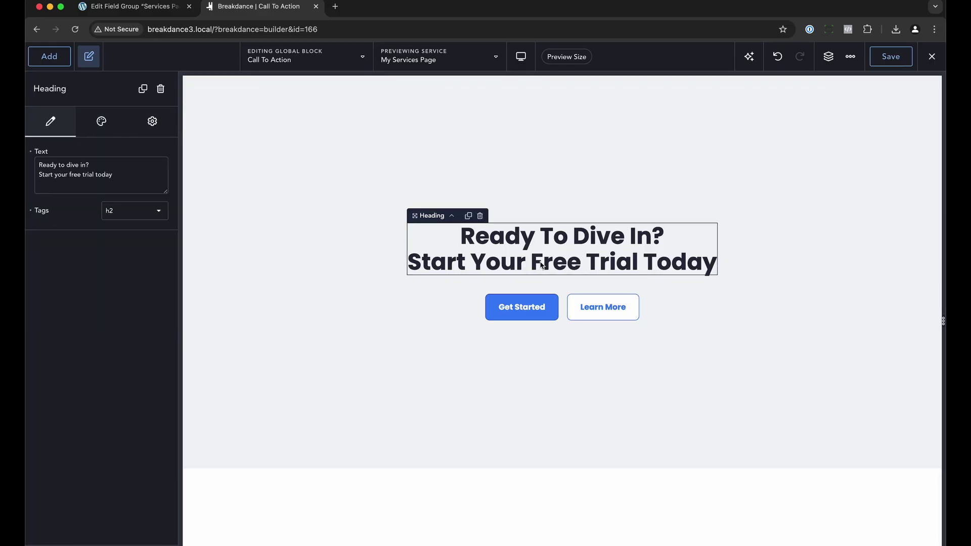
left_click(527, 312)
left_click(574, 359)
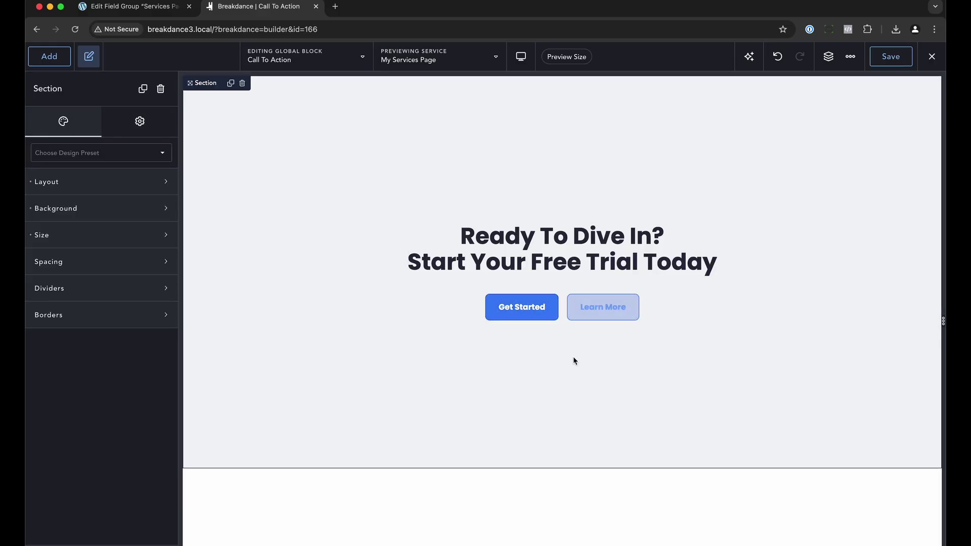
left_click(535, 262)
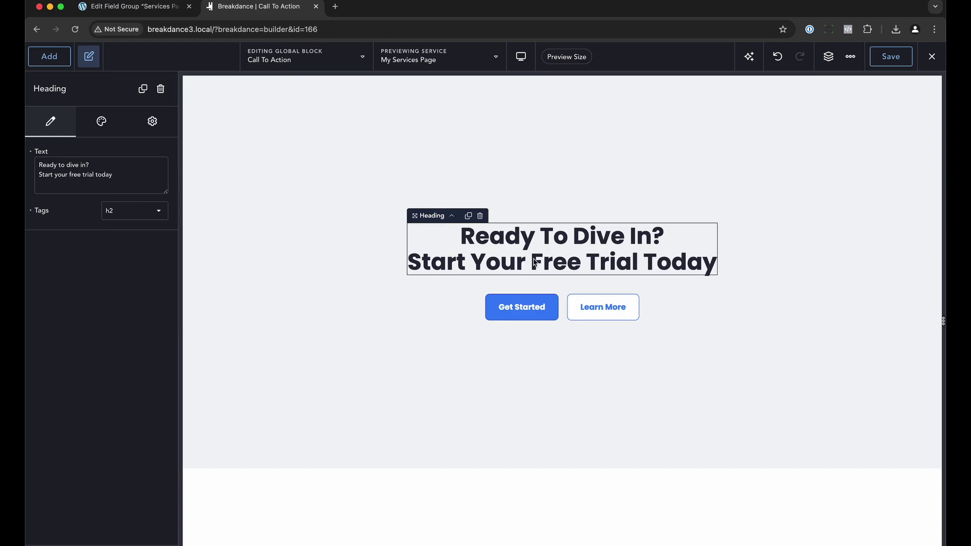
left_click(524, 317)
left_click(602, 309)
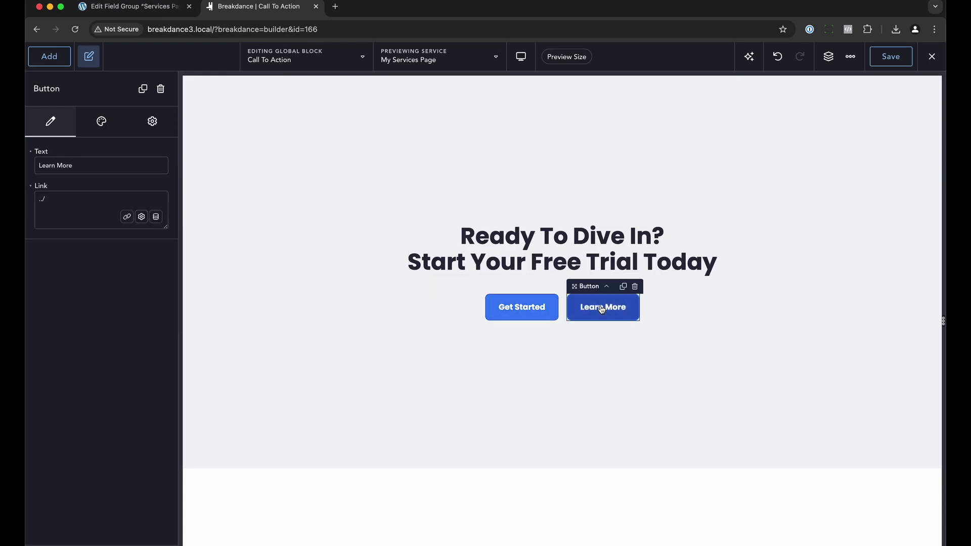
left_click(431, 365)
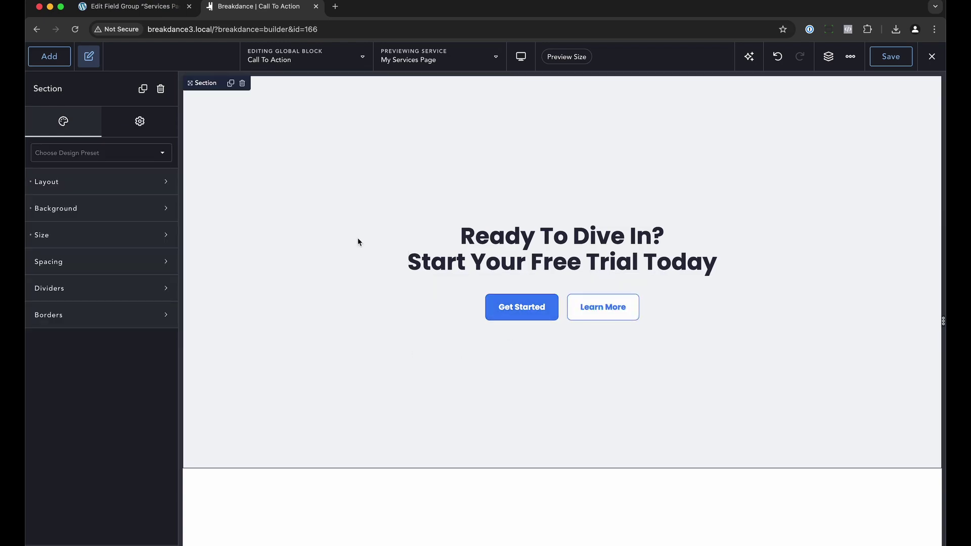
key("ctrl+shift+Tab")
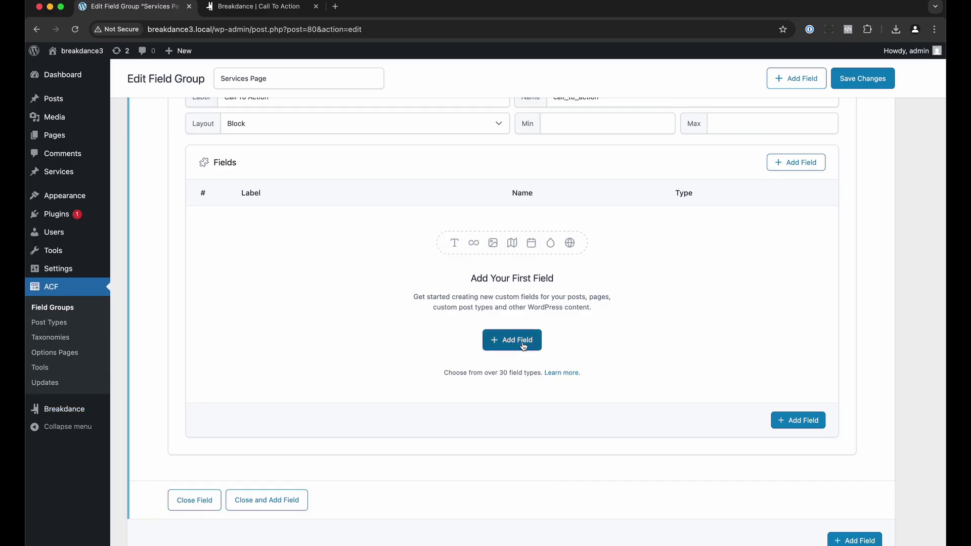
- Add 'Heading' and 'Button 1 Text' text fields to the Call To Action layout
left_click(524, 346)
left_click(310, 305)
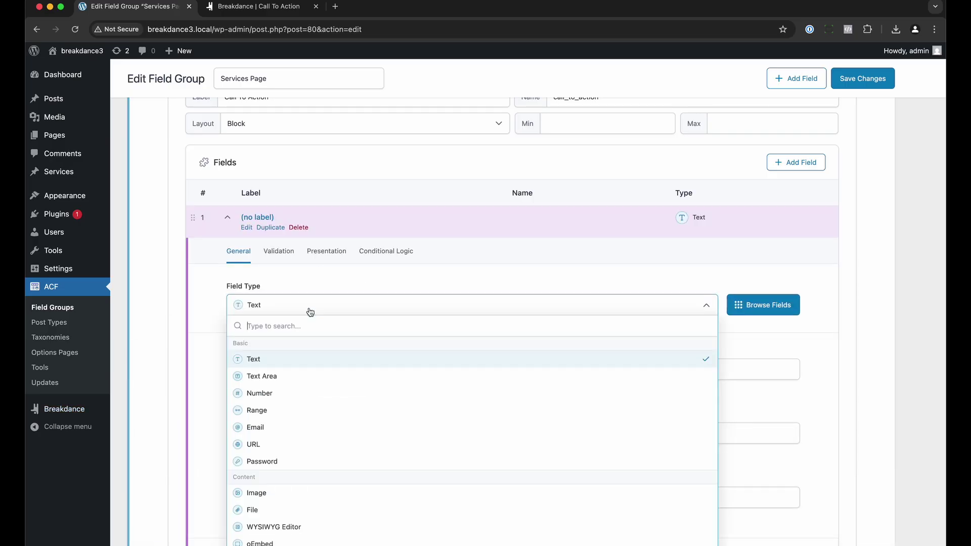
left_click(293, 309)
left_click(284, 374)
type("Headin")
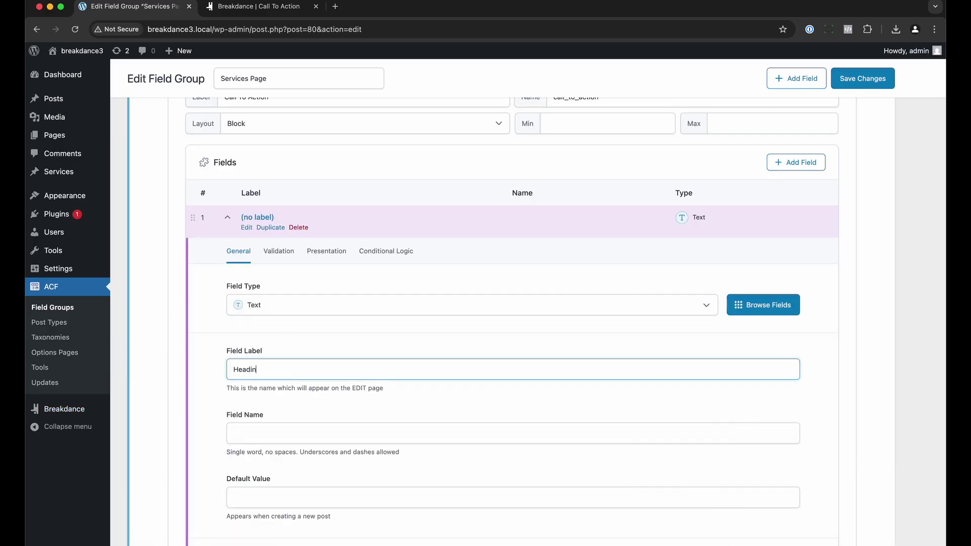
type("g")
left_click(437, 234)
left_click(798, 295)
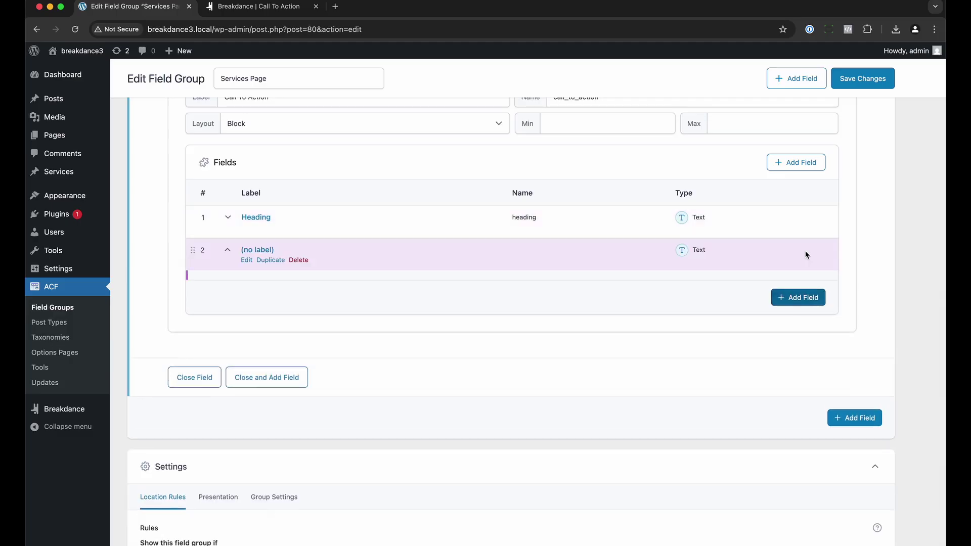
left_click(287, 398)
type("Button")
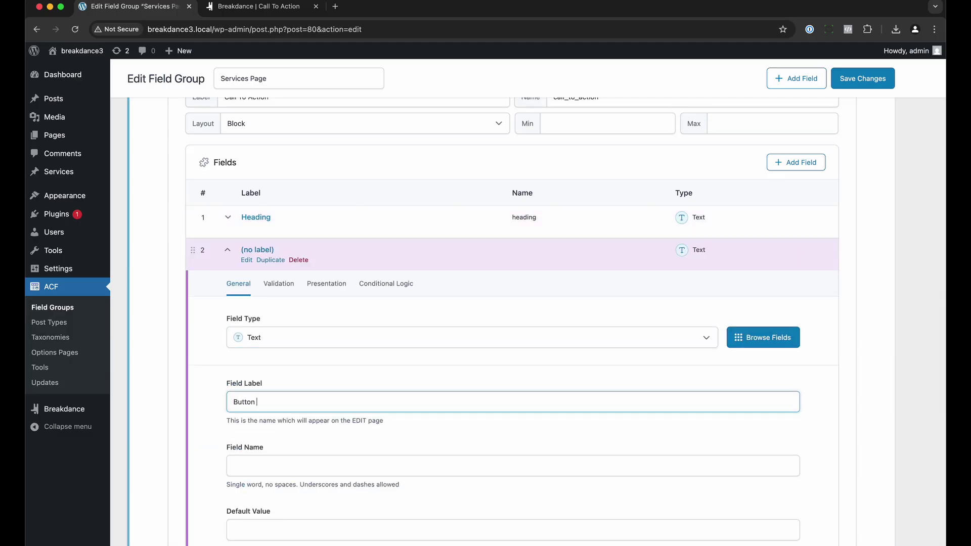
type(" 1 Text")
left_click(471, 253)
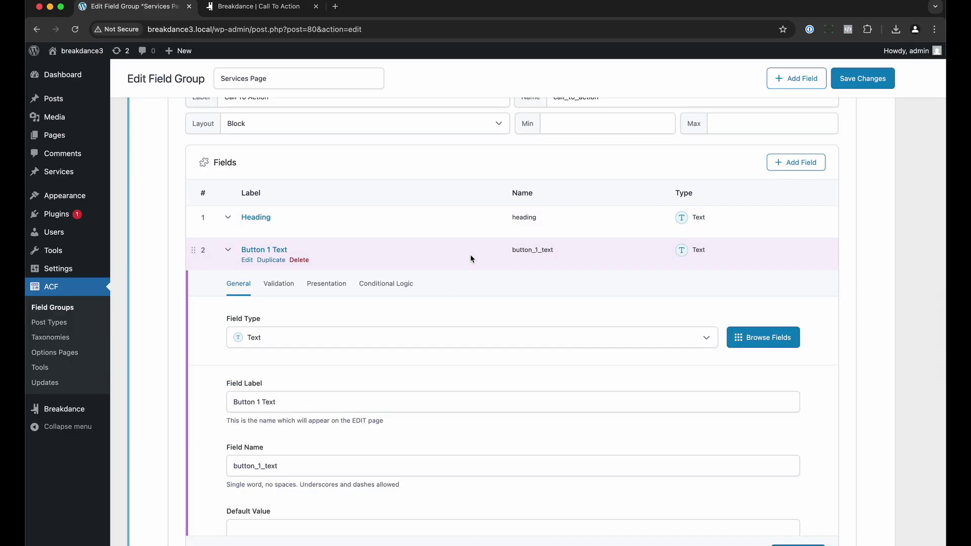
- Add a third field, 'Button 1 URL', with the URL field type
left_click(797, 286)
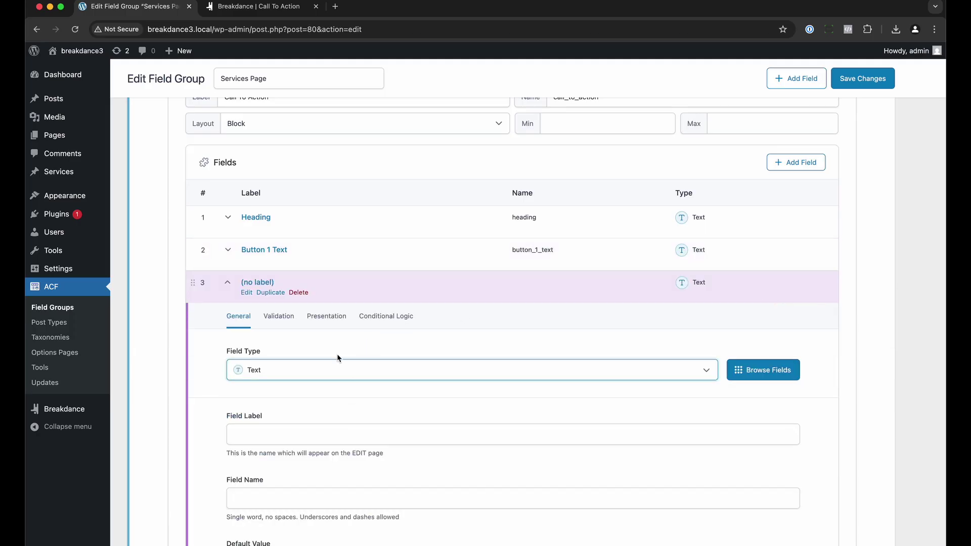
left_click(309, 433)
type("Button 1 URL")
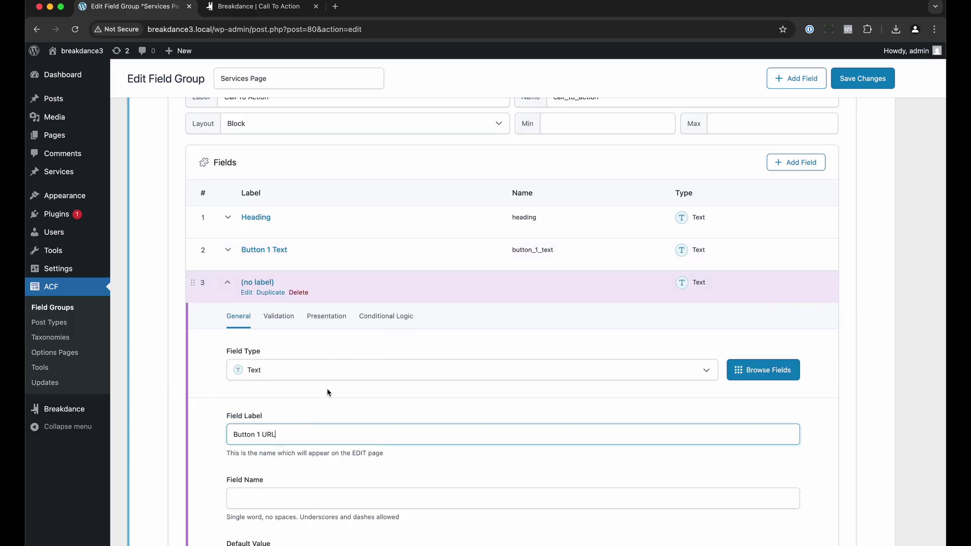
left_click(323, 372)
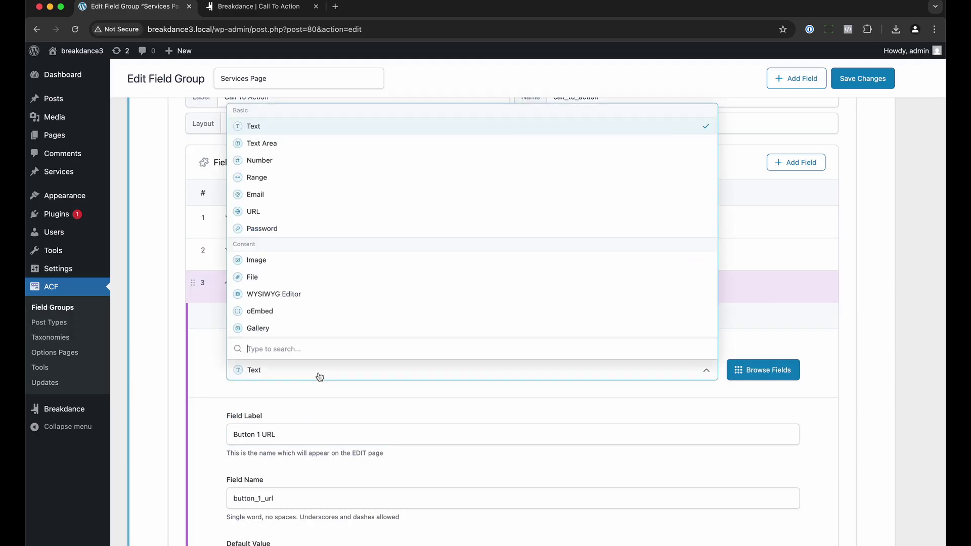
left_click(308, 209)
left_click(388, 284)
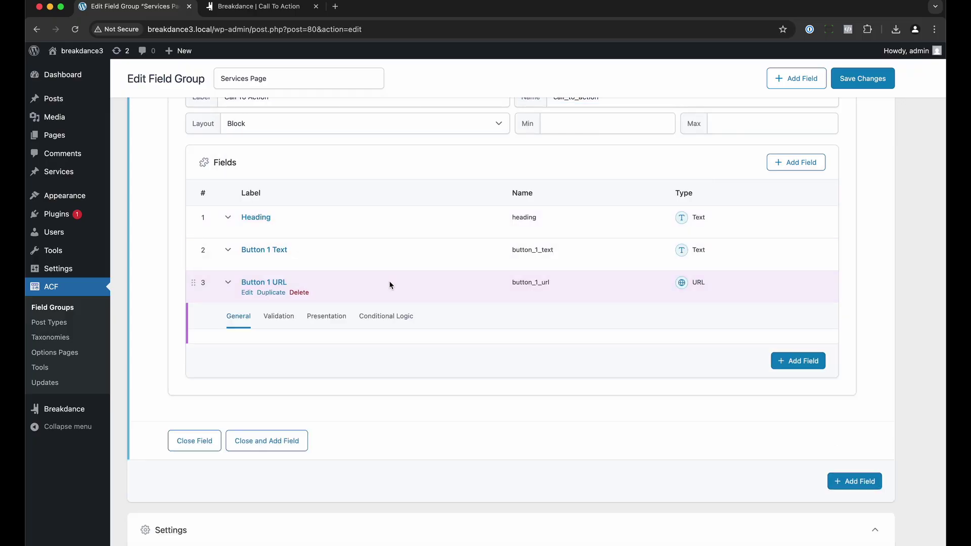
- Add 'Button 2 Text' and a URL-type 'Button 2 URL' field, then save the field group
left_click(788, 324)
left_click(304, 468)
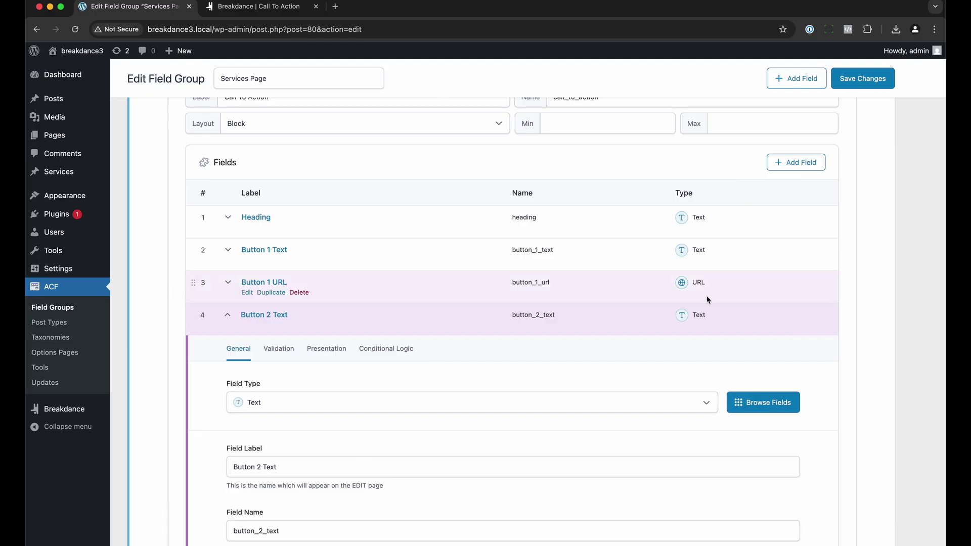
left_click(708, 319)
left_click(780, 353)
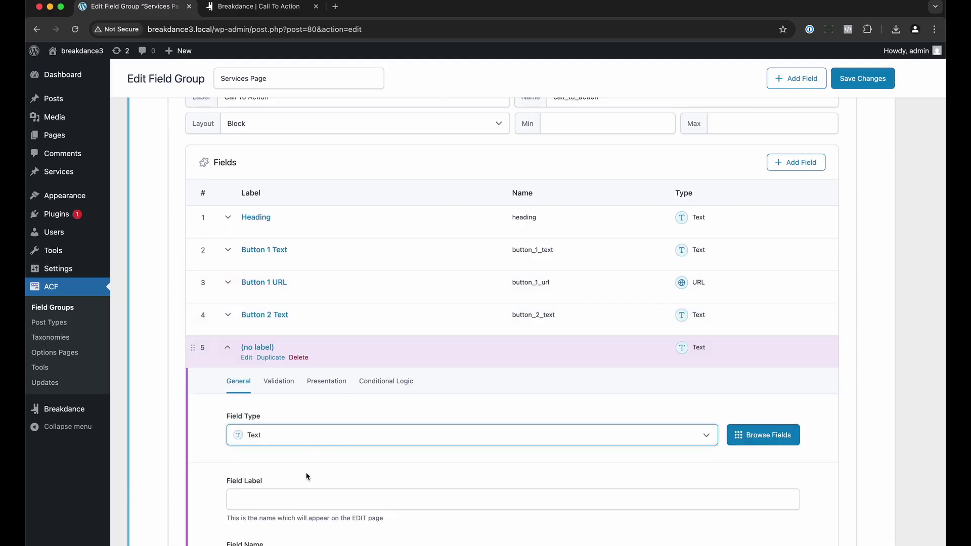
left_click(301, 493)
type("Button 2 URL")
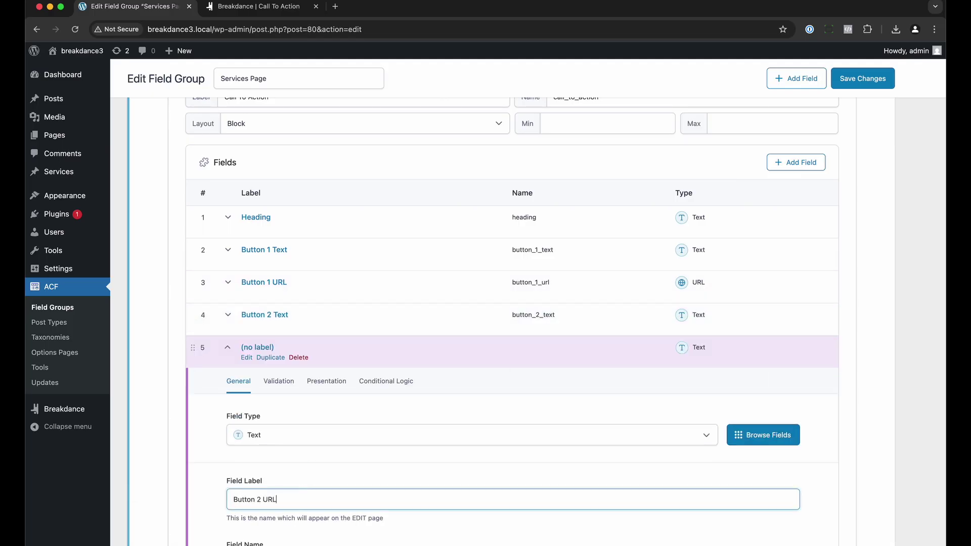
left_click(308, 442)
left_click(298, 279)
left_click(381, 347)
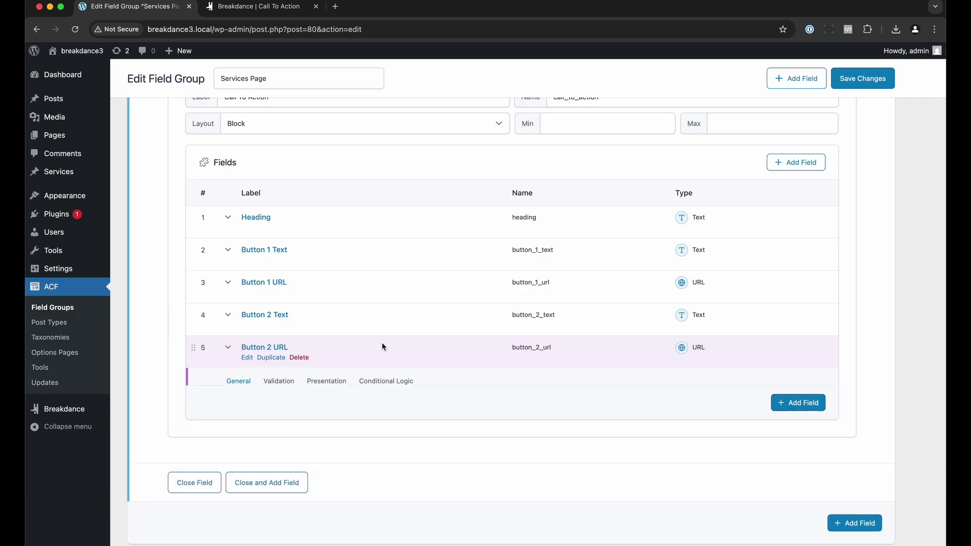
scroll(825, 351, "up", 2)
left_click(854, 77)
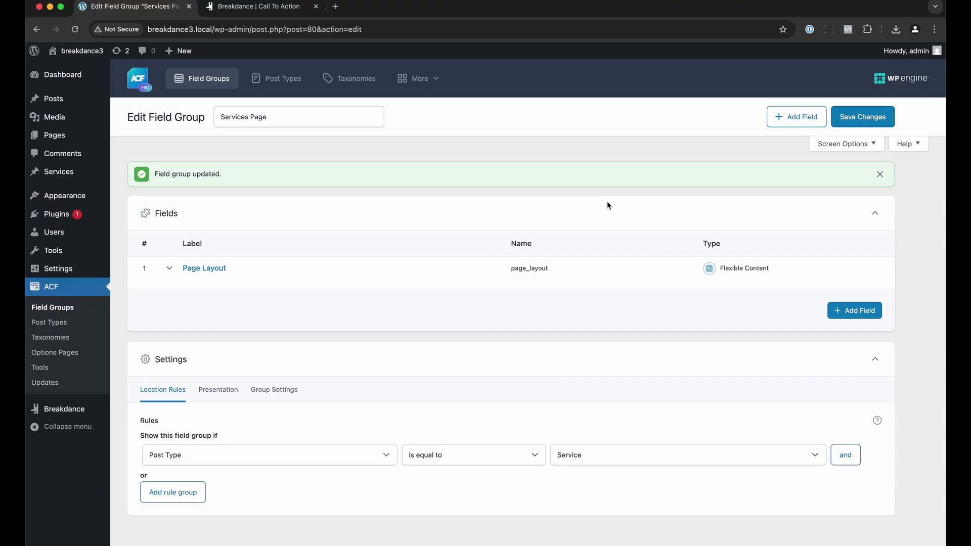
- Add a Call To Action row to My Services Page with heading 'Let's get you started.'
left_click(61, 172)
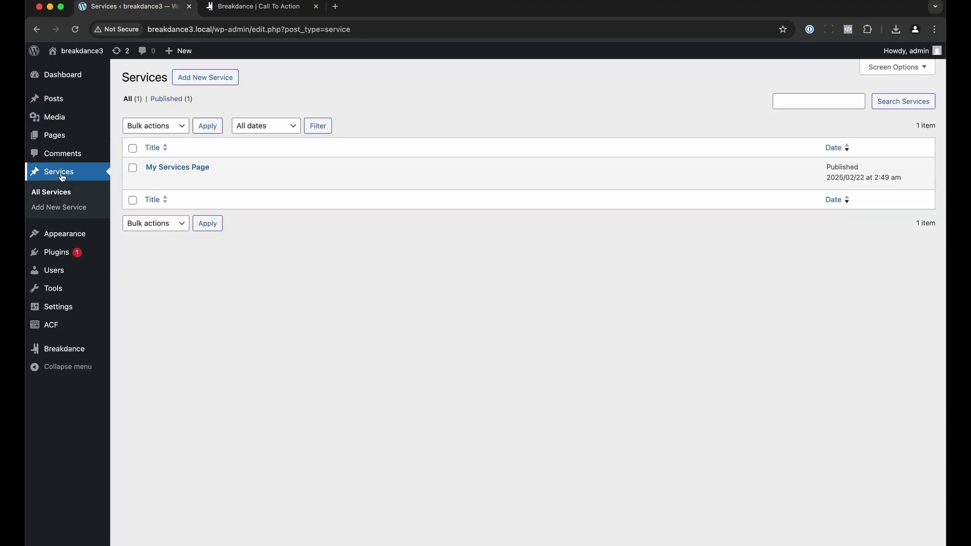
left_click(152, 180)
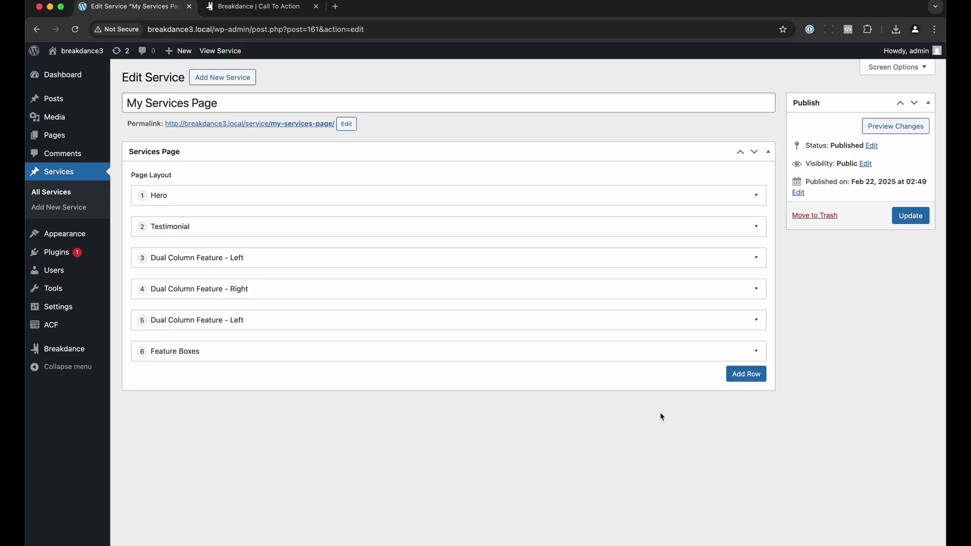
left_click(744, 374)
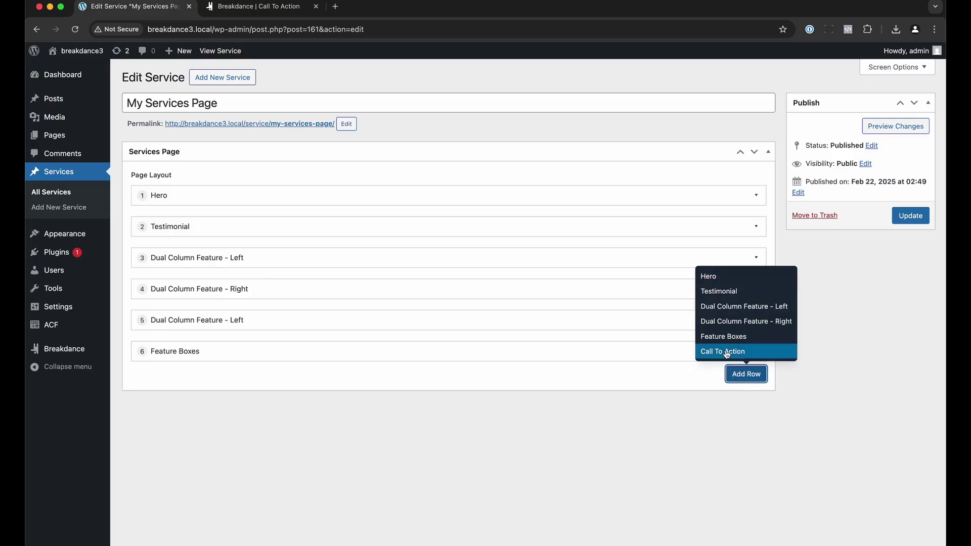
left_click(726, 352)
scroll(455, 349, "down", 5)
left_click(379, 283)
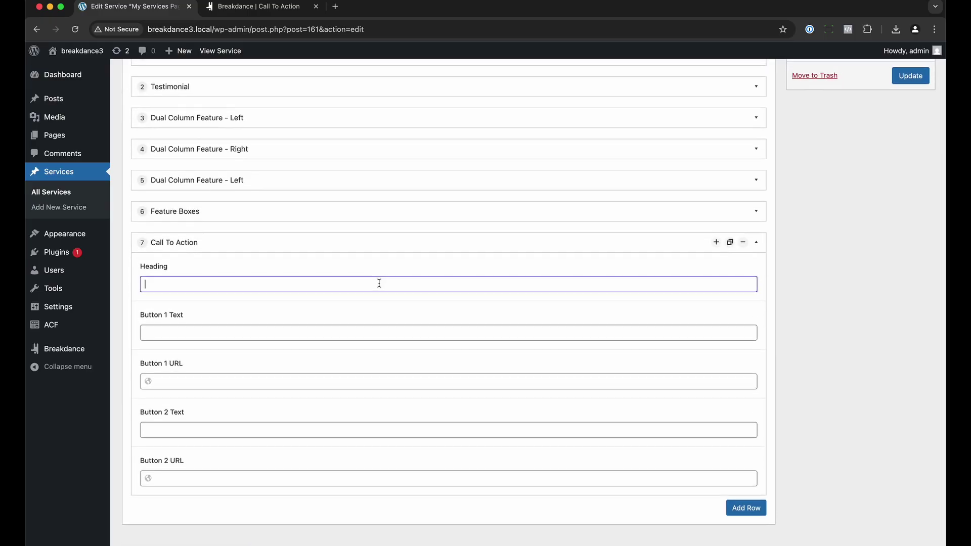
type("Bui")
key("super+a")
type("Let's")
- Set Button 1 Text to 'Get It Now' linking to the site address plus 'purchase'
left_click(294, 331)
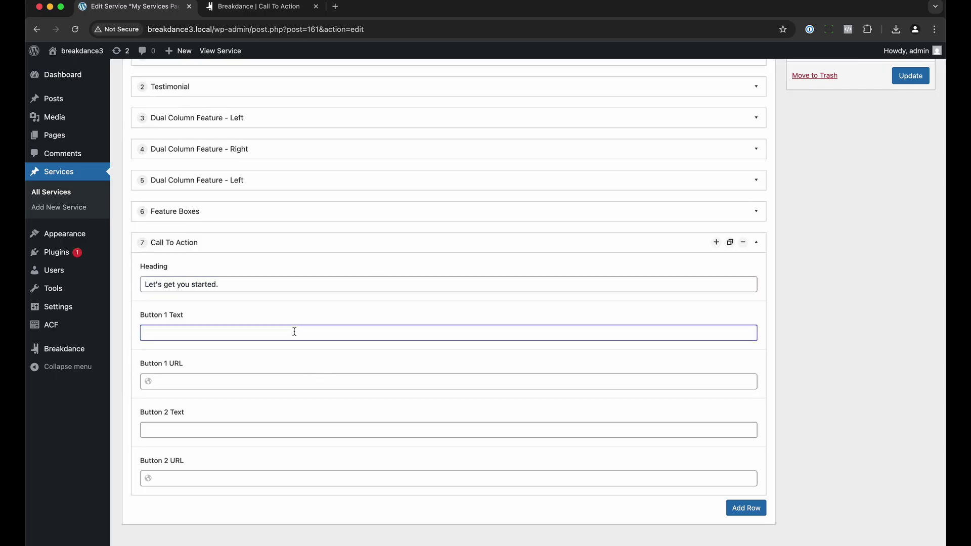
type("Get It Now")
key("Tab")
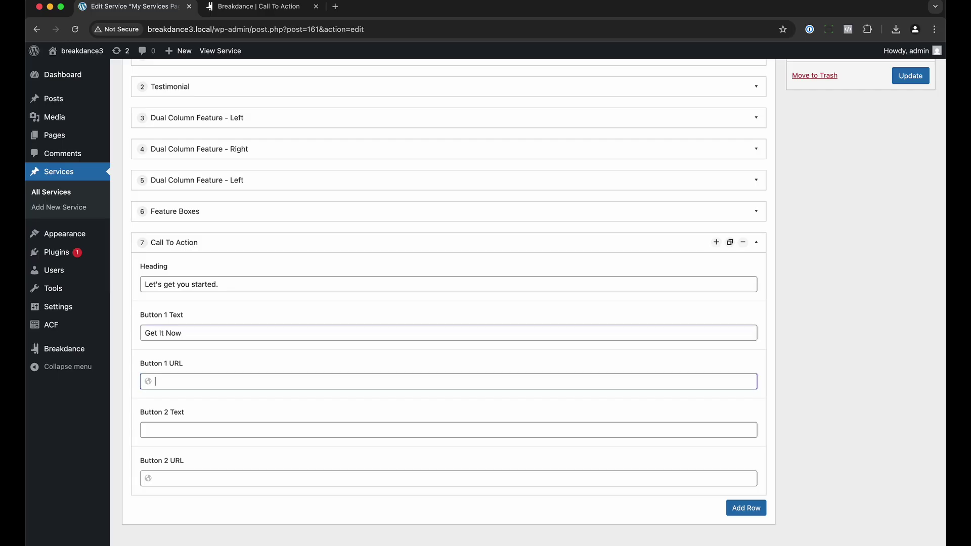
left_click_drag(147, 28, 262, 29)
key("super+c")
left_click(169, 382)
key("super+v")
type("purchase")
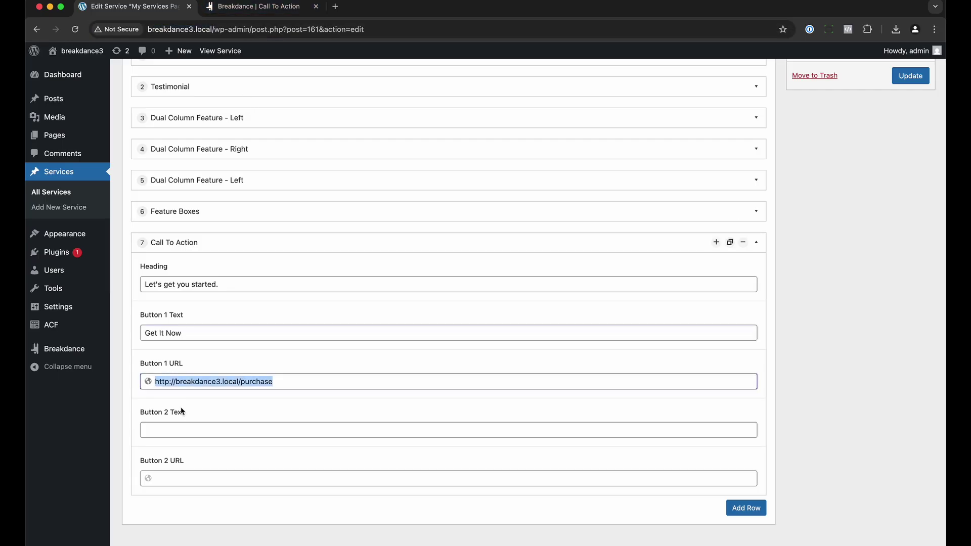
- Set Button 2 to 'Contact us' linking to the site's 'support' address, then update the page
left_click(180, 429)
type("Contact us")
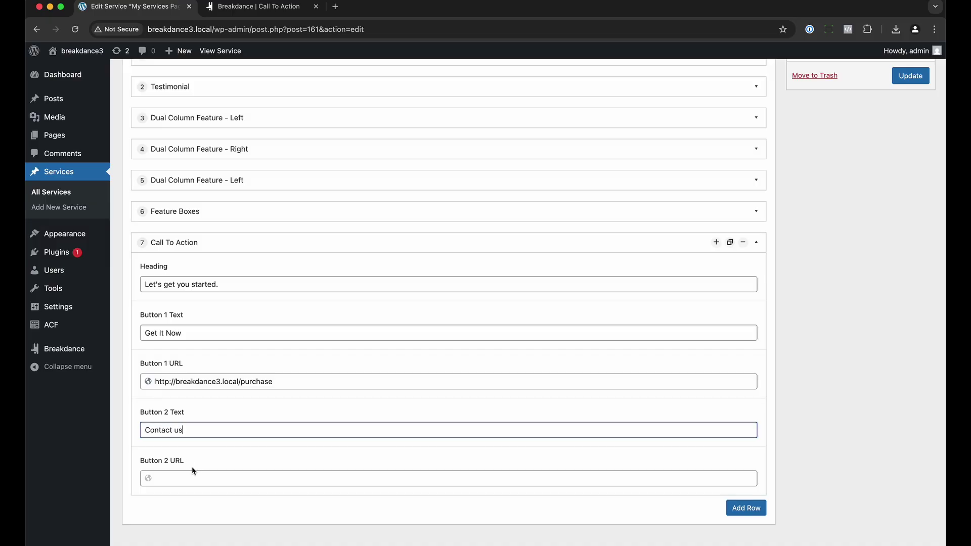
left_click(194, 479)
key("super+v")
key("alt+shift+Left")
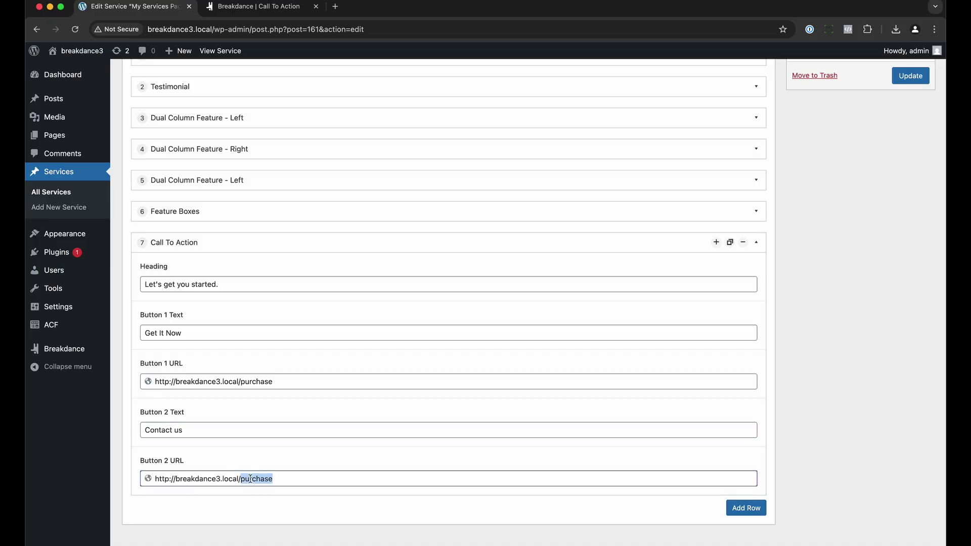
type("support")
left_click(287, 508)
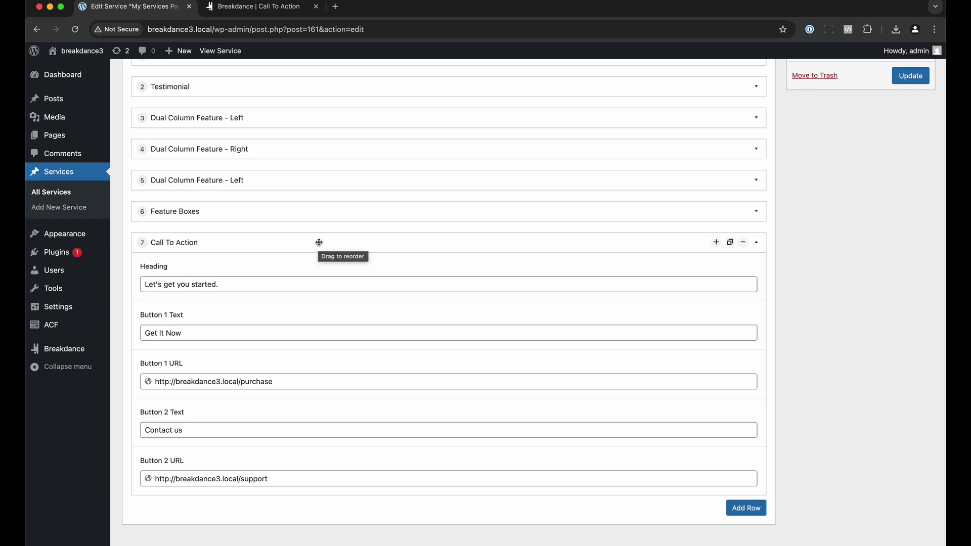
left_click(910, 76)
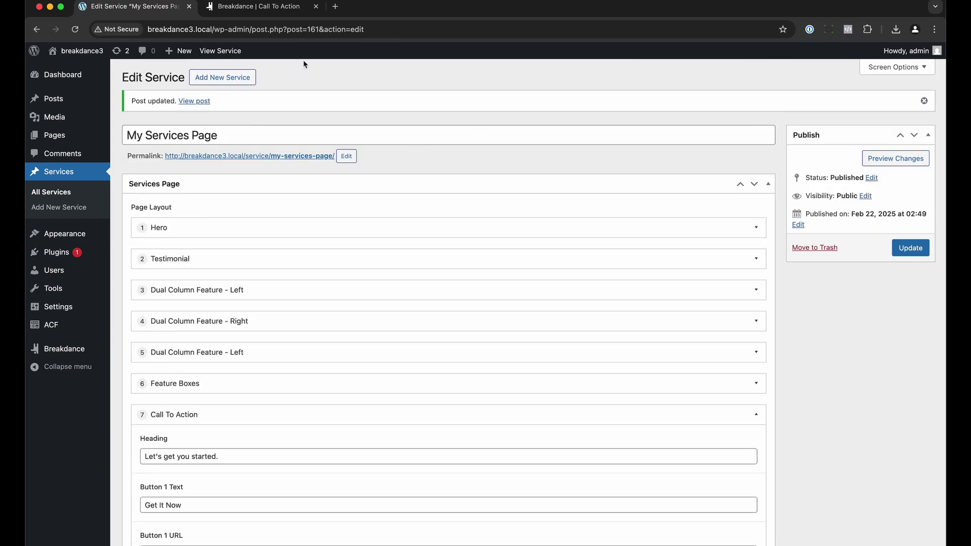
left_click(260, 8)
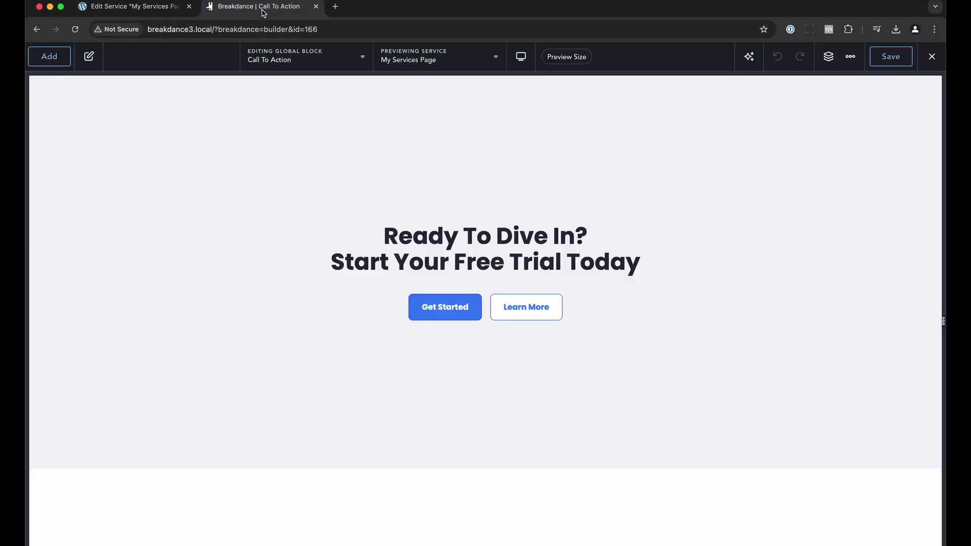
- Bind the block heading's text to the ACF Call To Action 'Heading' field via dynamic data
left_click(445, 236)
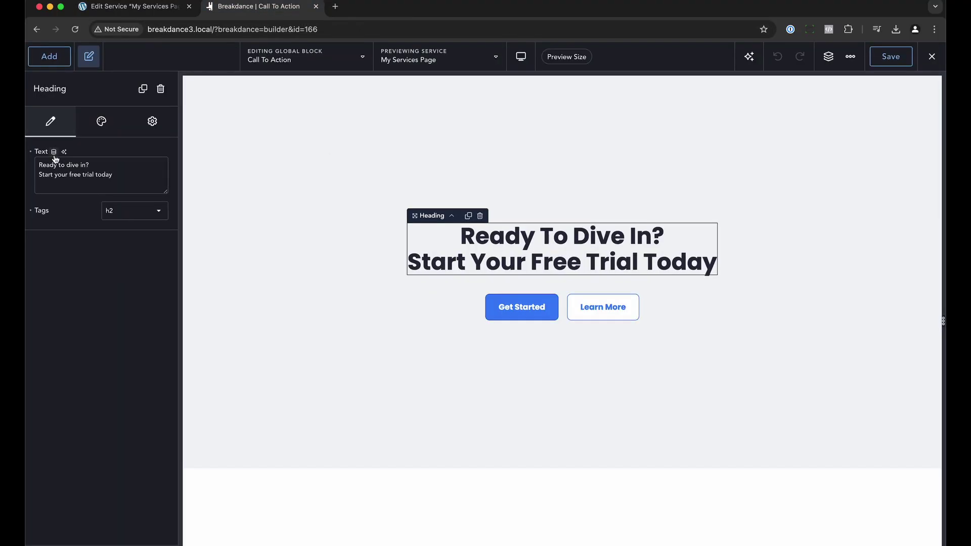
left_click(59, 152)
scroll(331, 294, "down", 10)
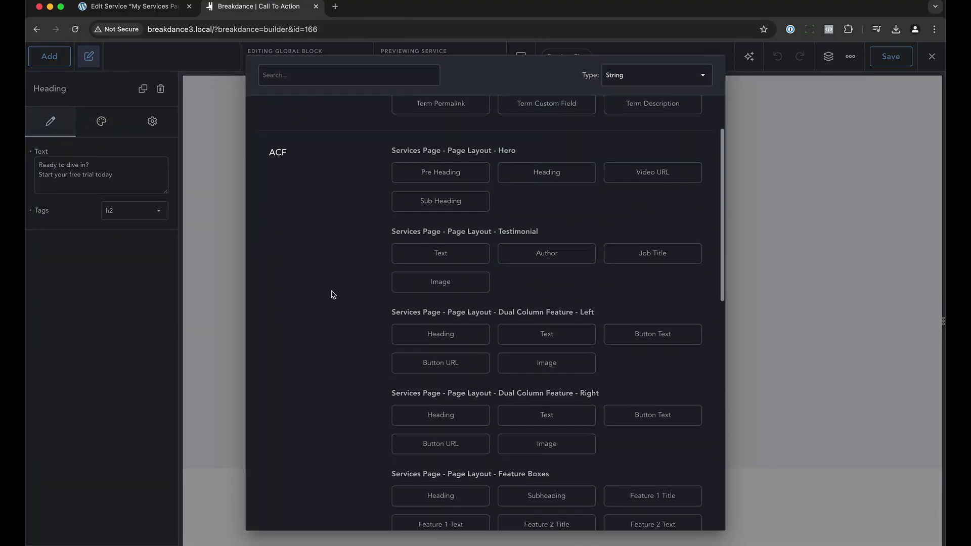
scroll(331, 294, "down", 1)
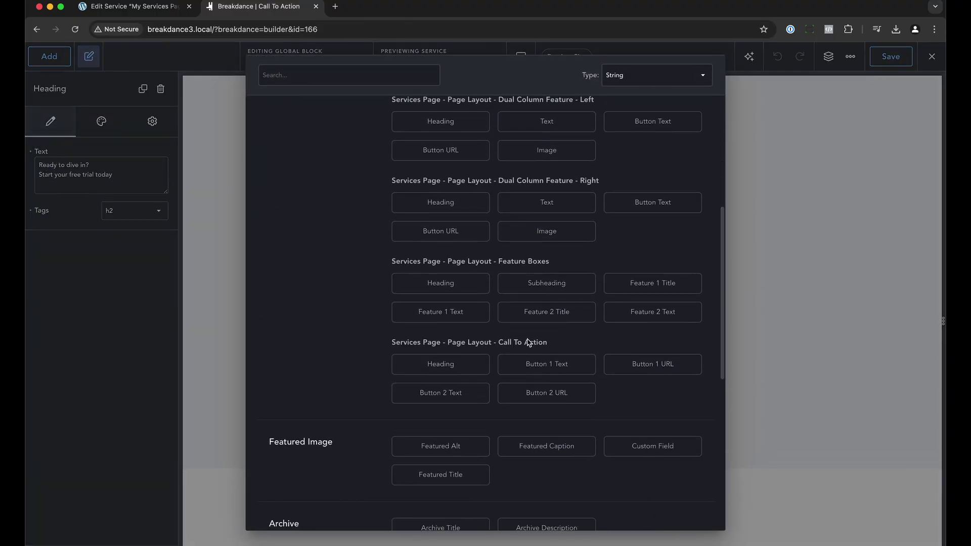
left_click(440, 362)
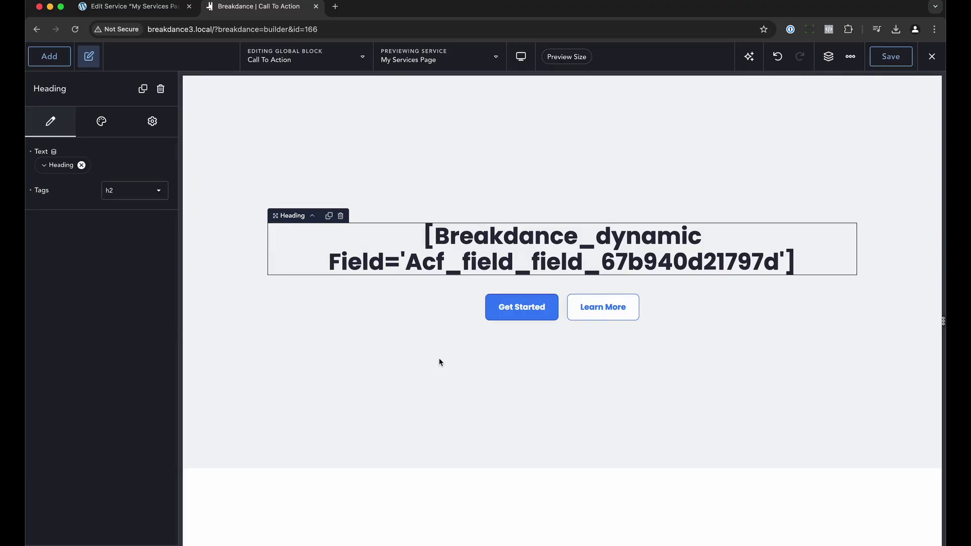
- Bind the Get Started button's text to Button 1 Text and its link to Button 1 URL
left_click(521, 307)
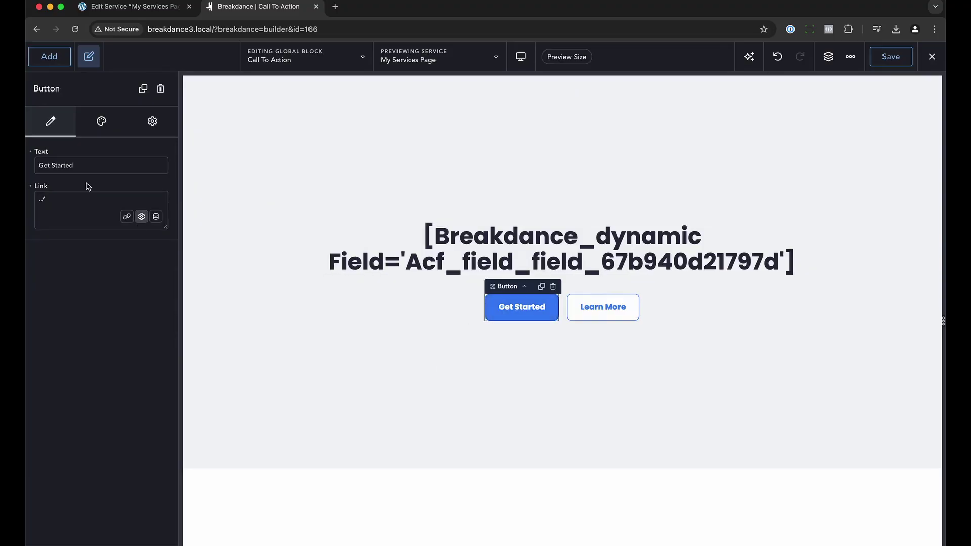
left_click(54, 153)
scroll(326, 288, "down", 6)
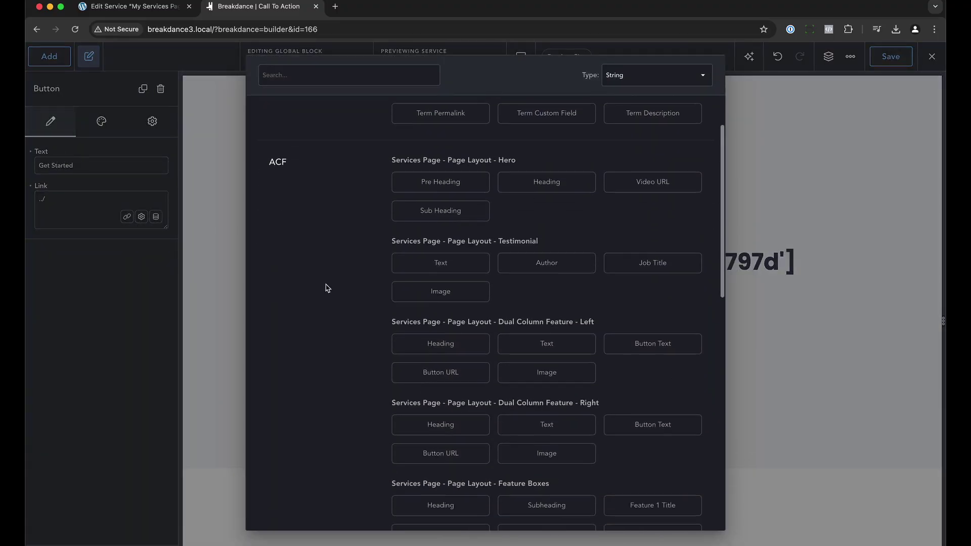
scroll(328, 294, "down", 5)
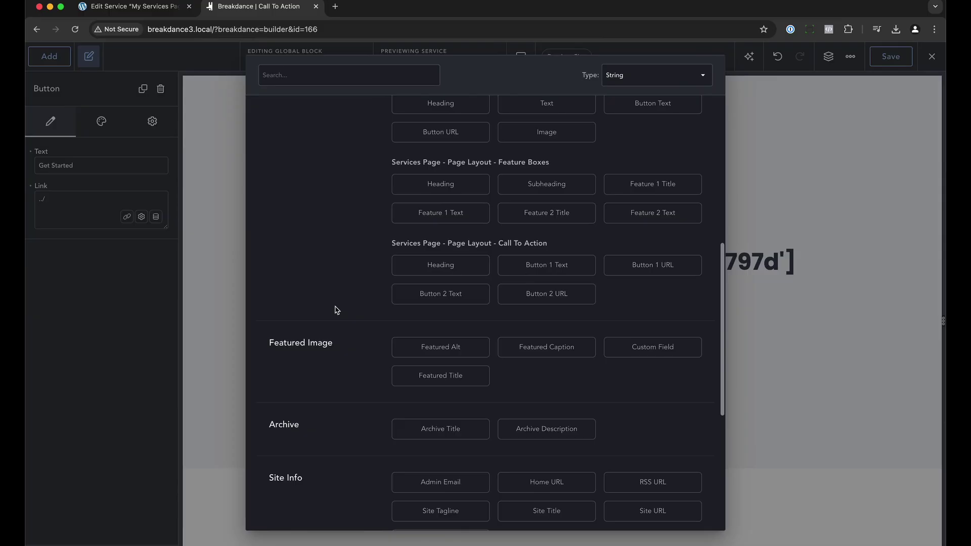
left_click(532, 265)
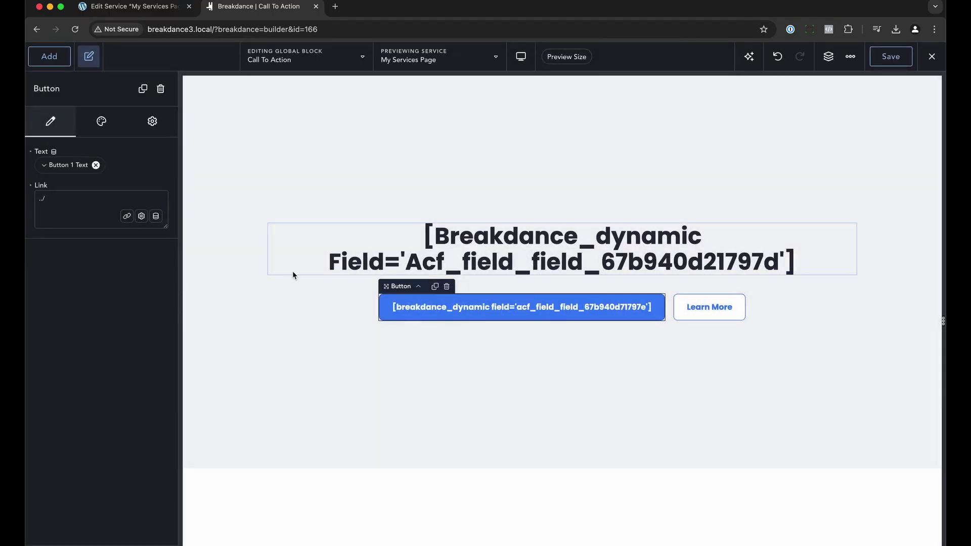
left_click(156, 216)
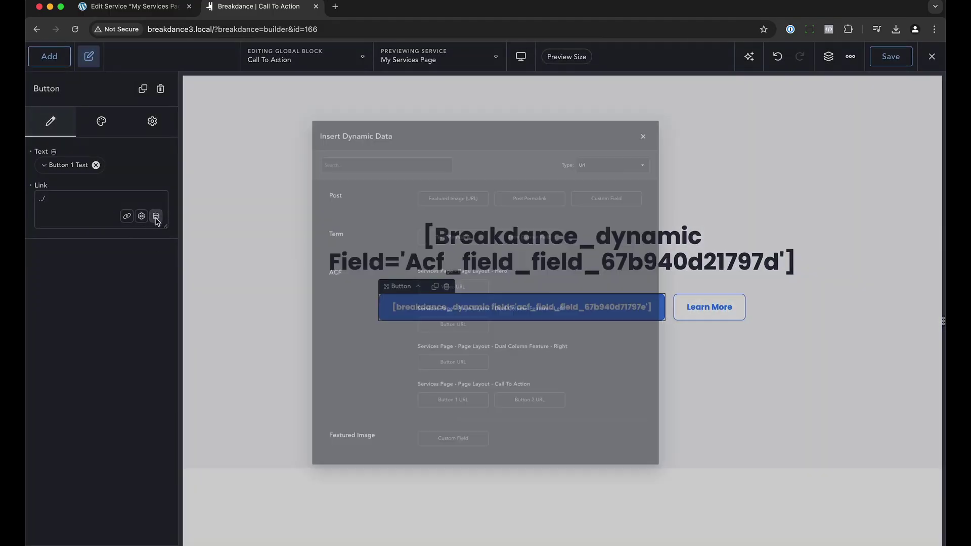
scroll(342, 329, "down", 4)
scroll(343, 328, "up", 1)
left_click(439, 293)
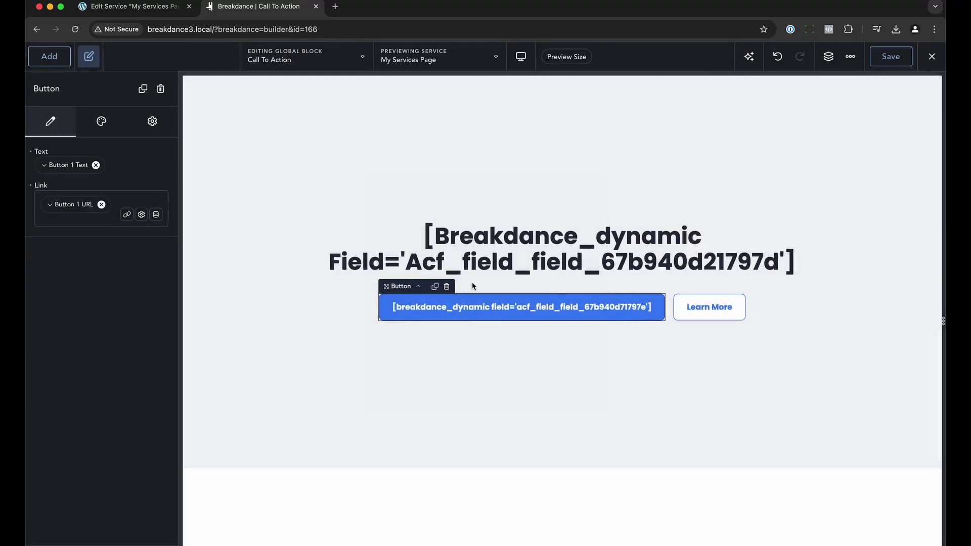
left_click(708, 306)
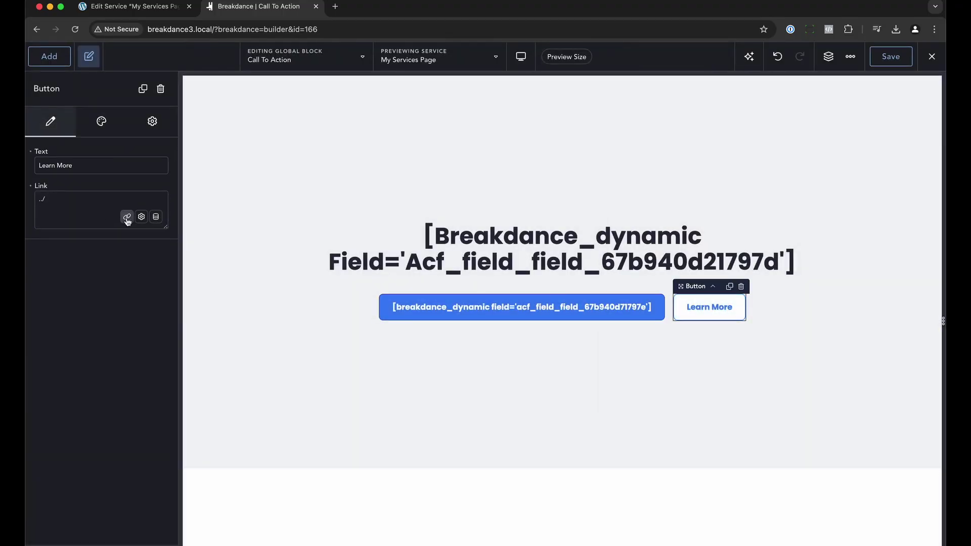
- Bind the Learn More button's label to Button 2 Text and its link to Button 2 URL
left_click(53, 152)
scroll(347, 351, "down", 8)
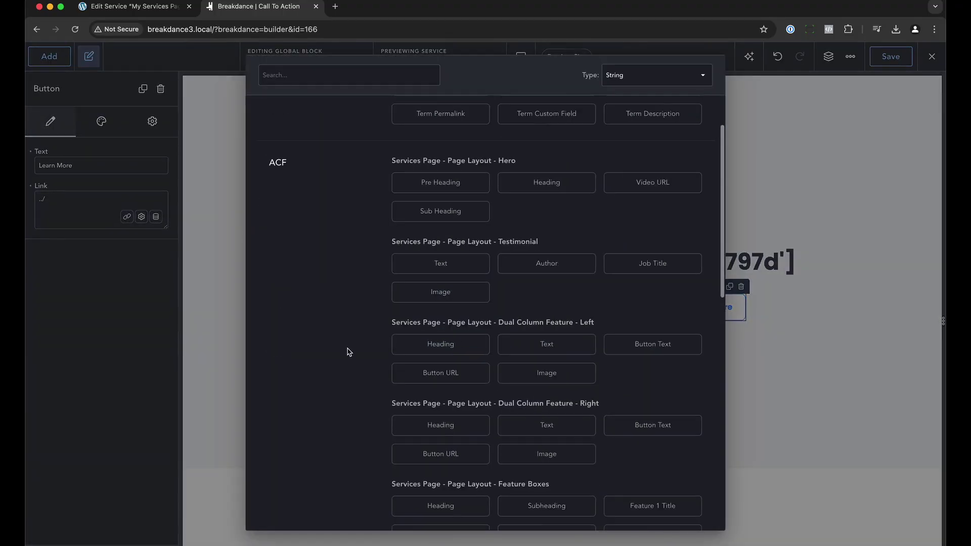
scroll(356, 362, "down", 2)
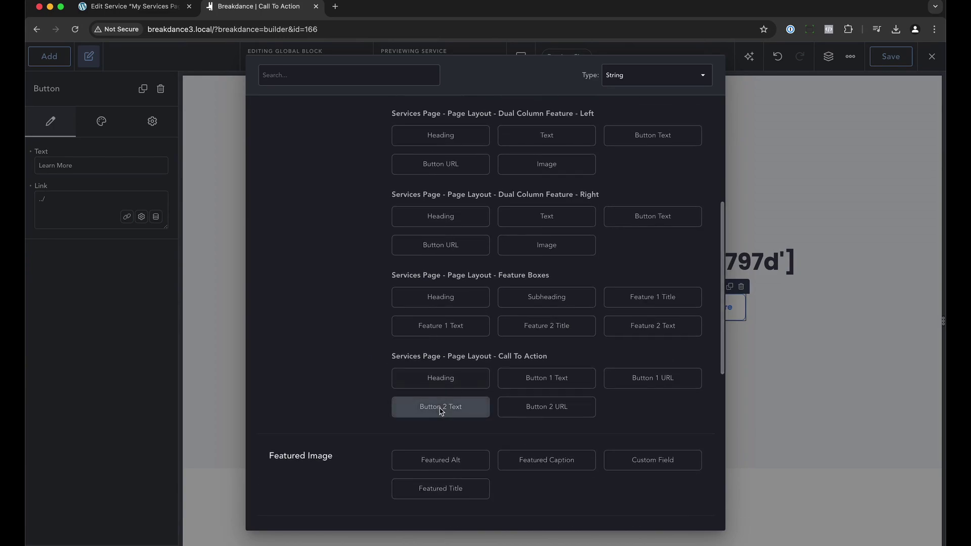
left_click(439, 407)
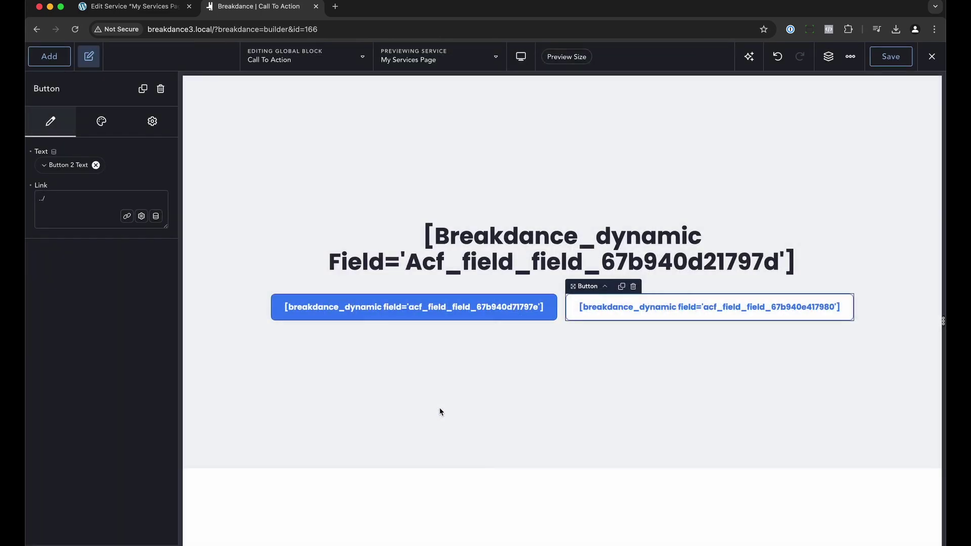
left_click(156, 216)
scroll(377, 369, "down", 3)
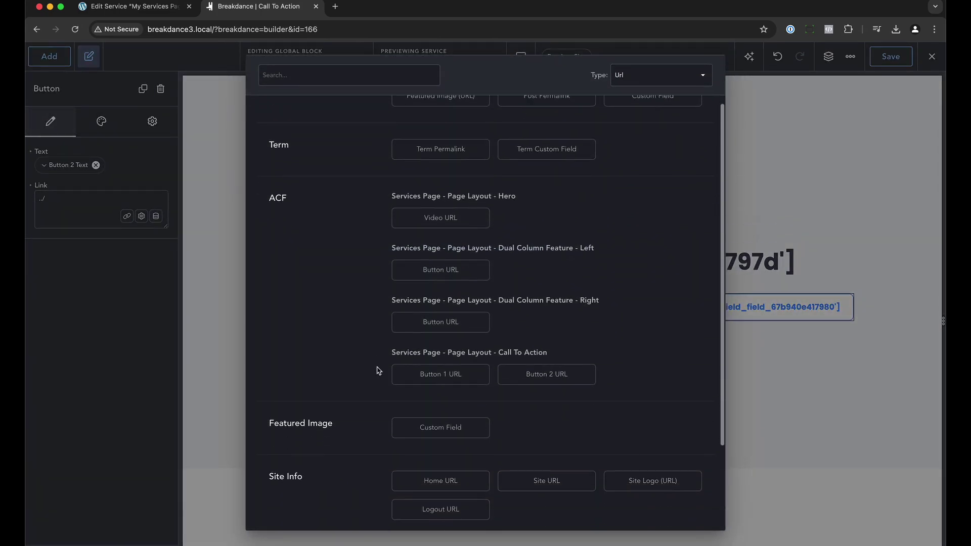
left_click(526, 375)
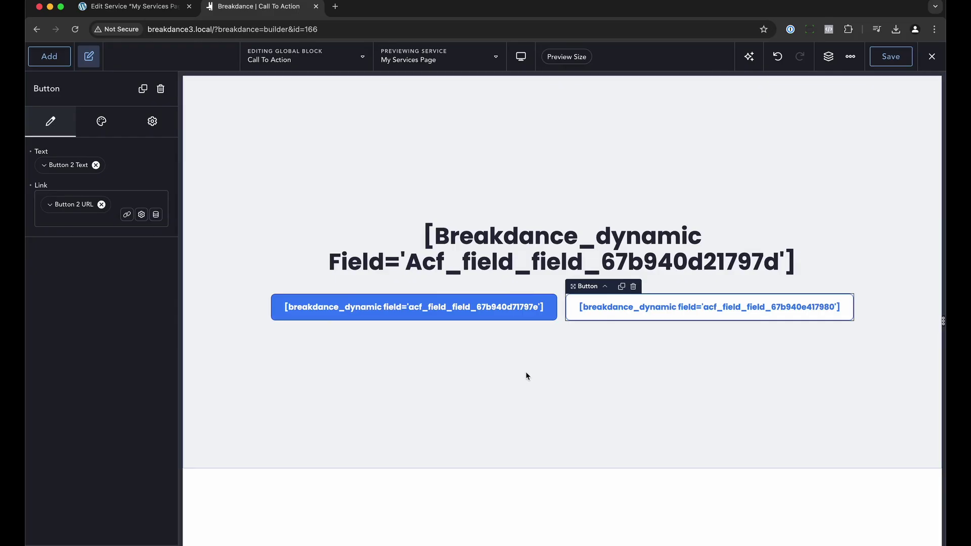
- Set the preview's ACF Flexible Content field to 'Page Layout (Services Page)'
left_click(470, 59)
left_click(602, 85)
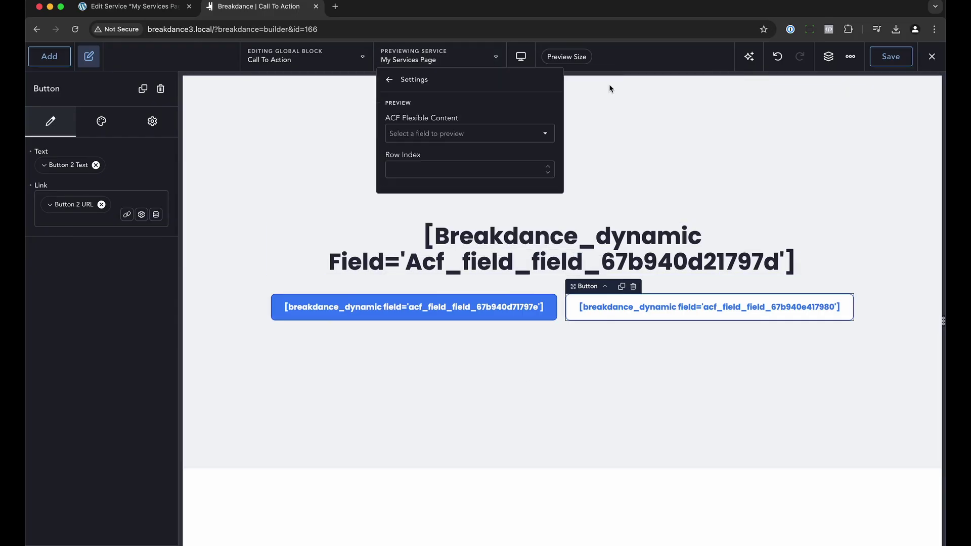
left_click(468, 135)
left_click(460, 160)
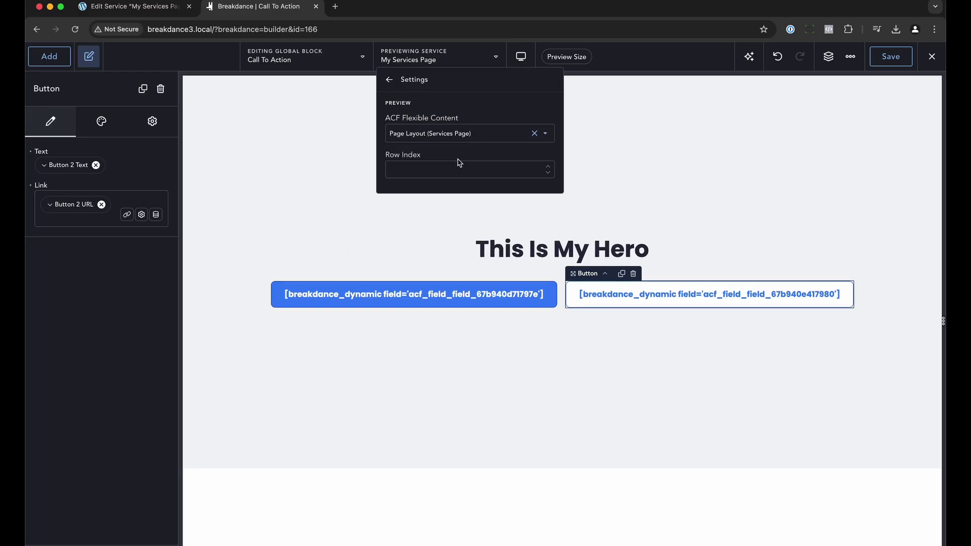
left_click(132, 6)
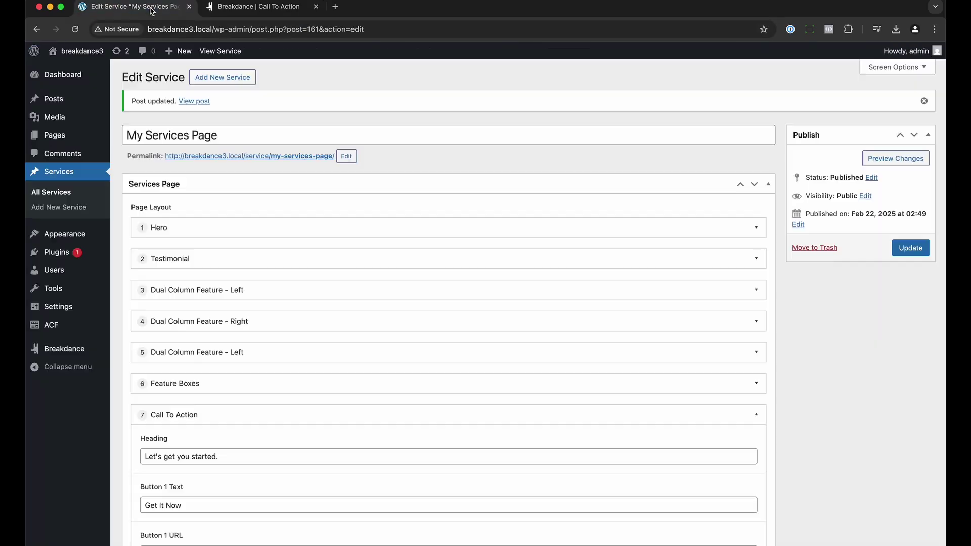
left_click(260, 7)
- Set the preview Row Index to 6 and save the Call To Action global block
left_click(399, 171)
type("6")
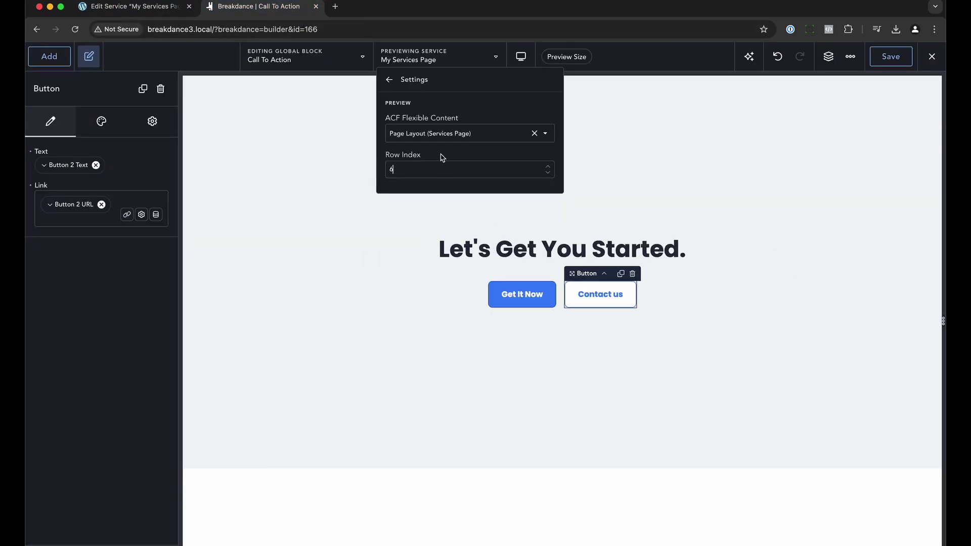
left_click(372, 253)
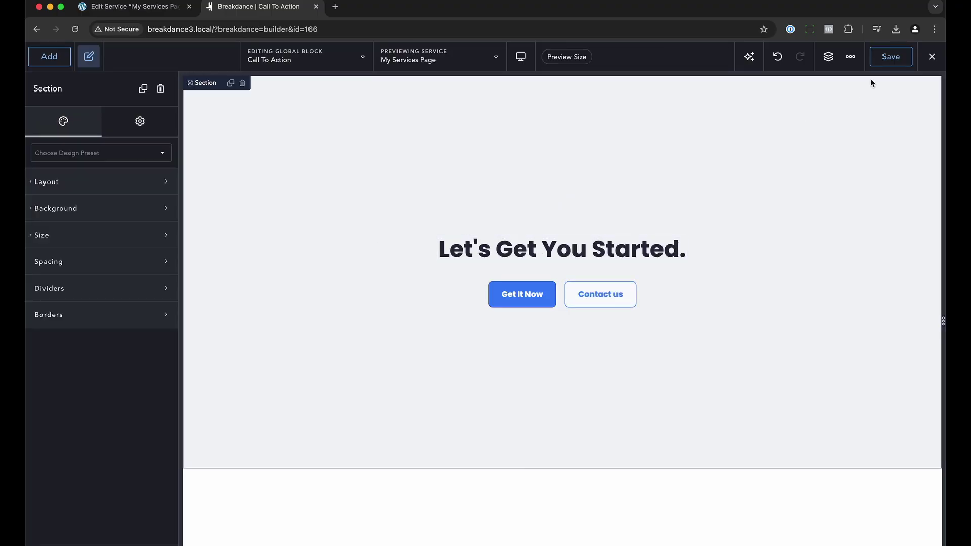
left_click(890, 59)
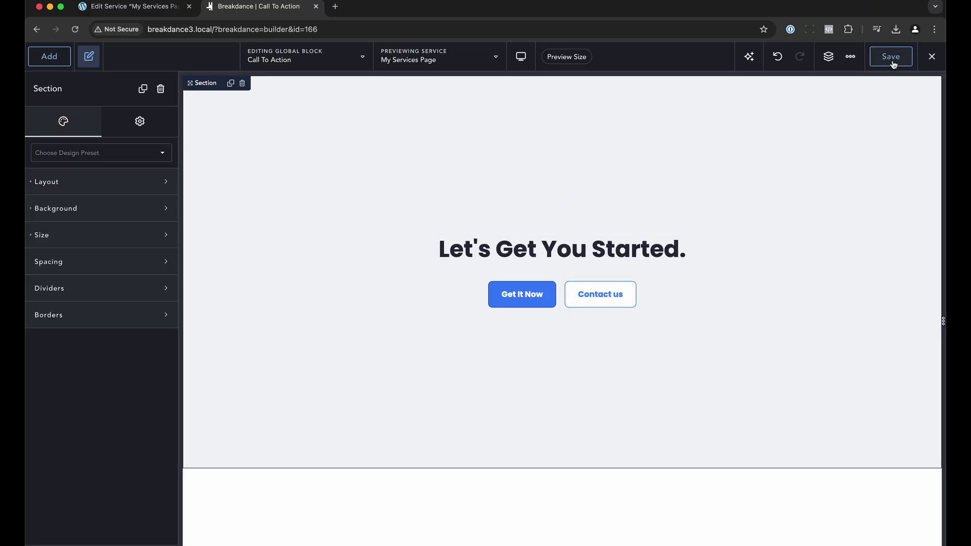
left_click(146, 7)
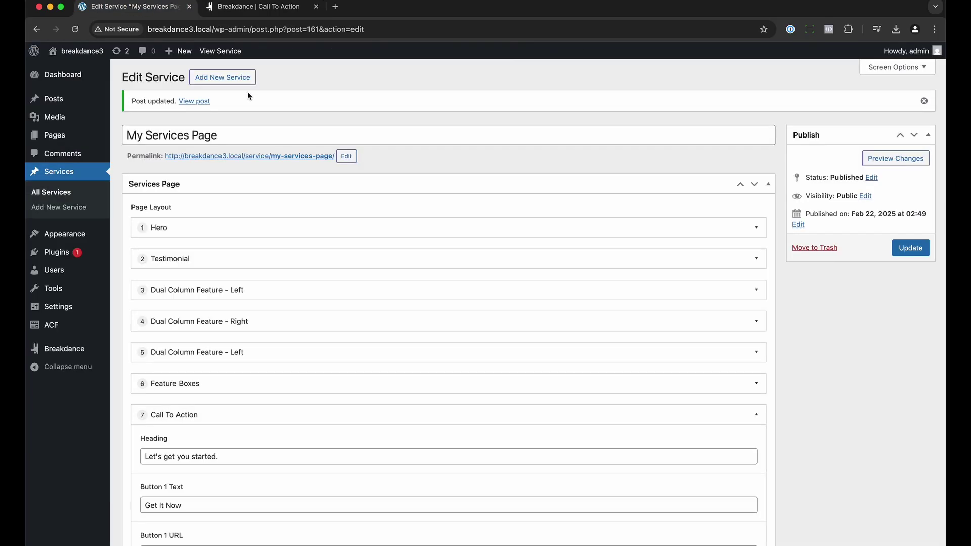
- View the live My Services Page, then open its 'Services Page' template in Breakdance
left_click(235, 155)
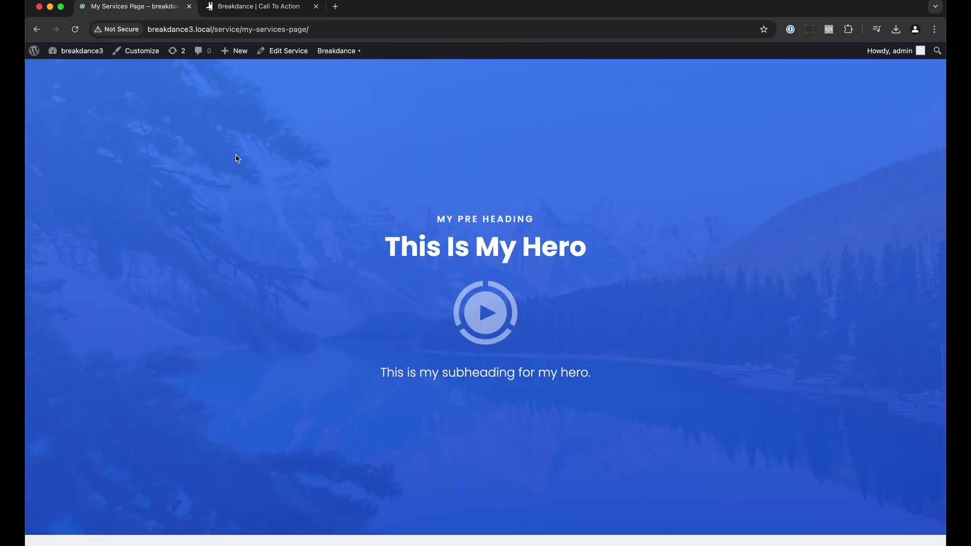
scroll(242, 178, "down", 20)
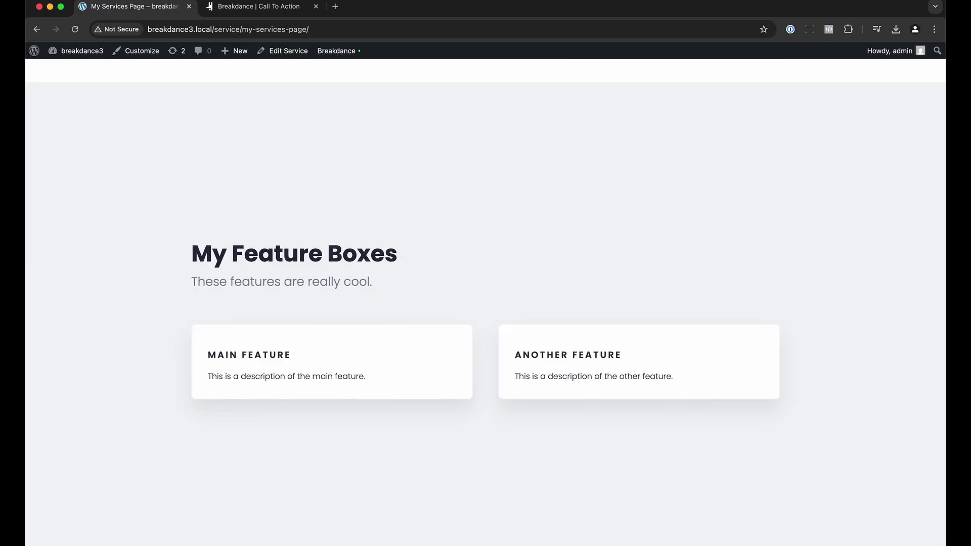
scroll(270, 538, "up", 15)
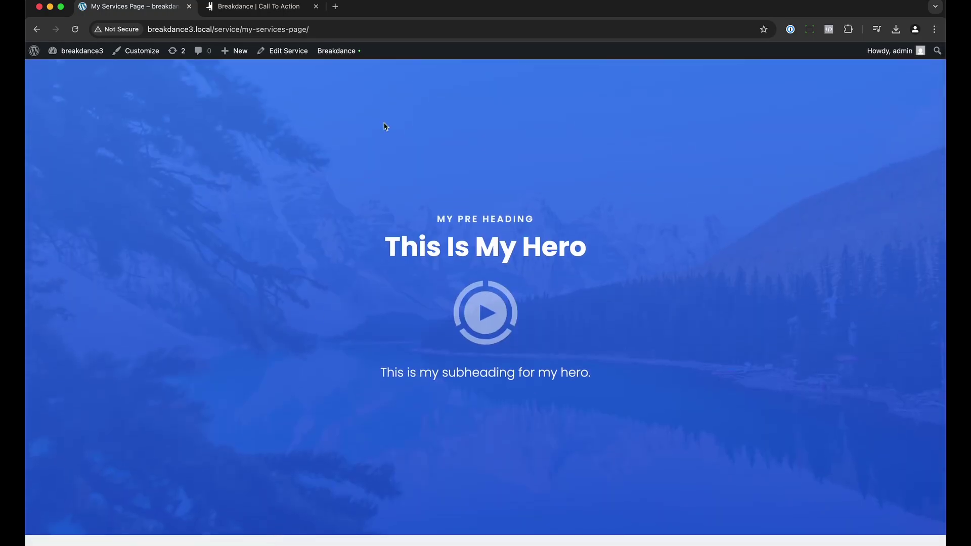
mouse_move(347, 52)
left_click(347, 70)
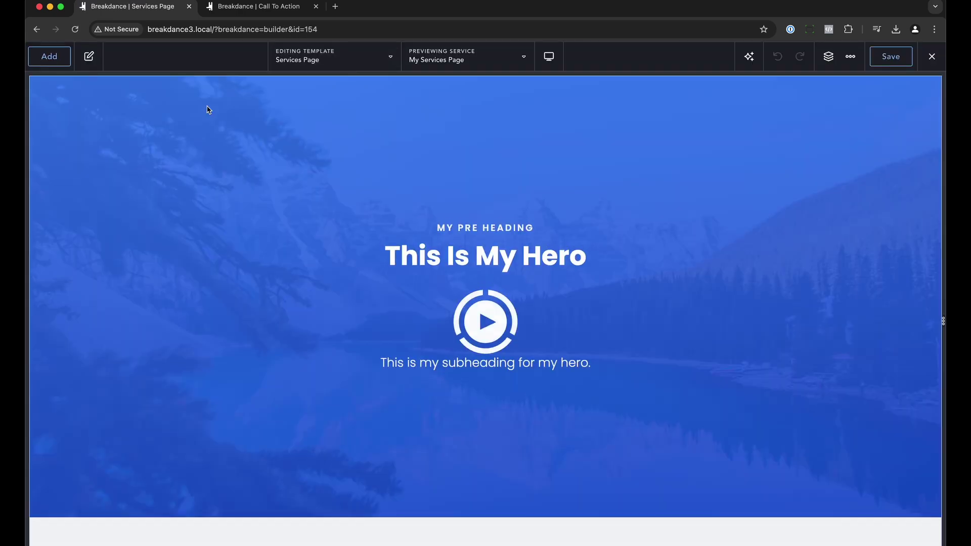
- Add a Flexible Content block with layout Call To Action rendered by the Call To Action global block
left_click(208, 109)
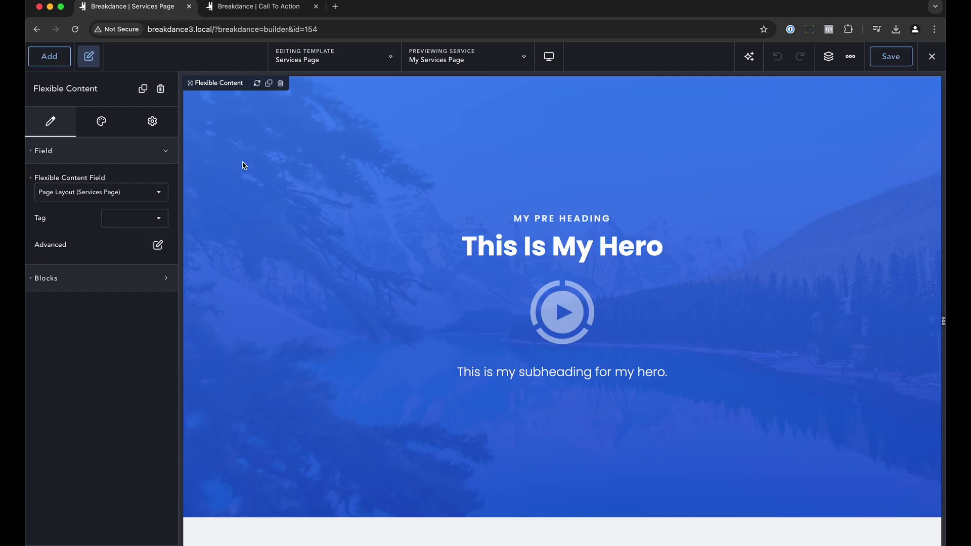
left_click(87, 282)
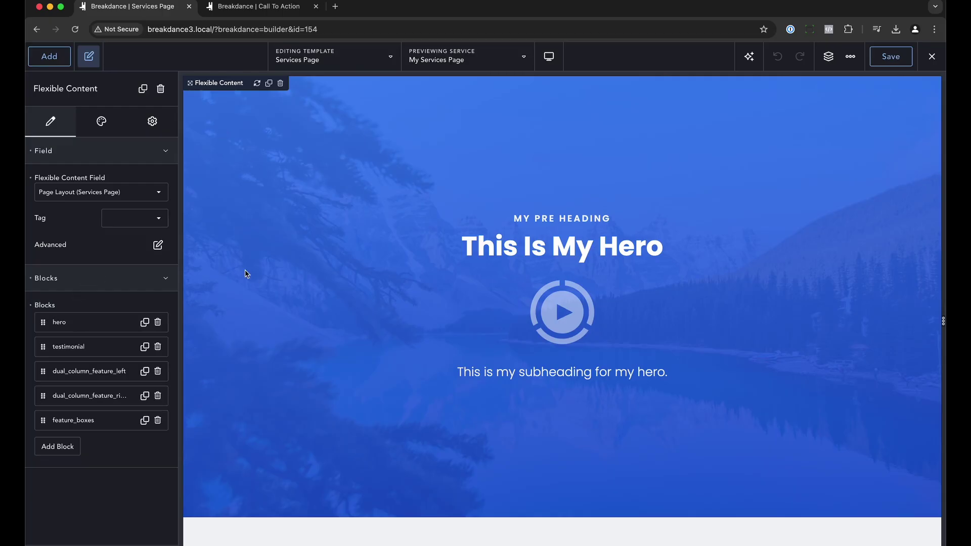
scroll(248, 276, "down", 20)
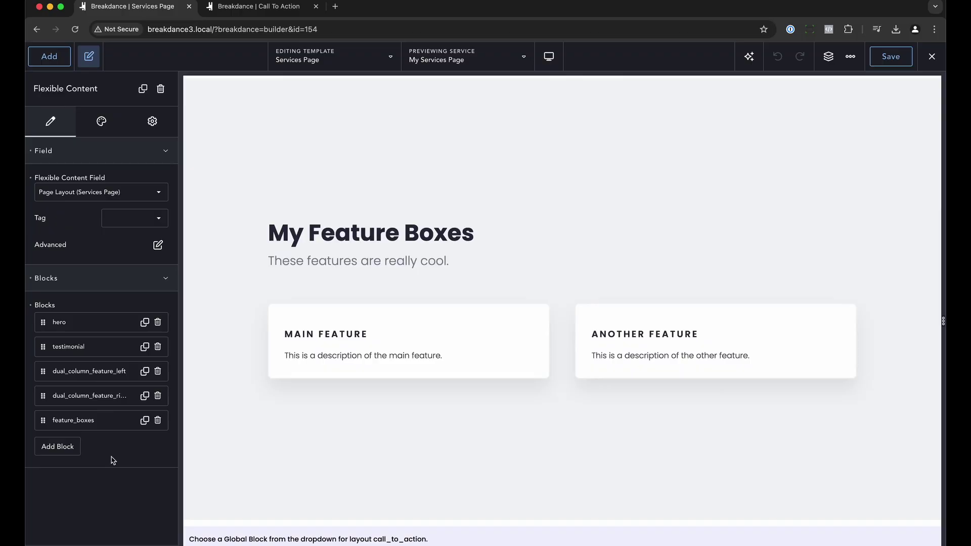
left_click(60, 447)
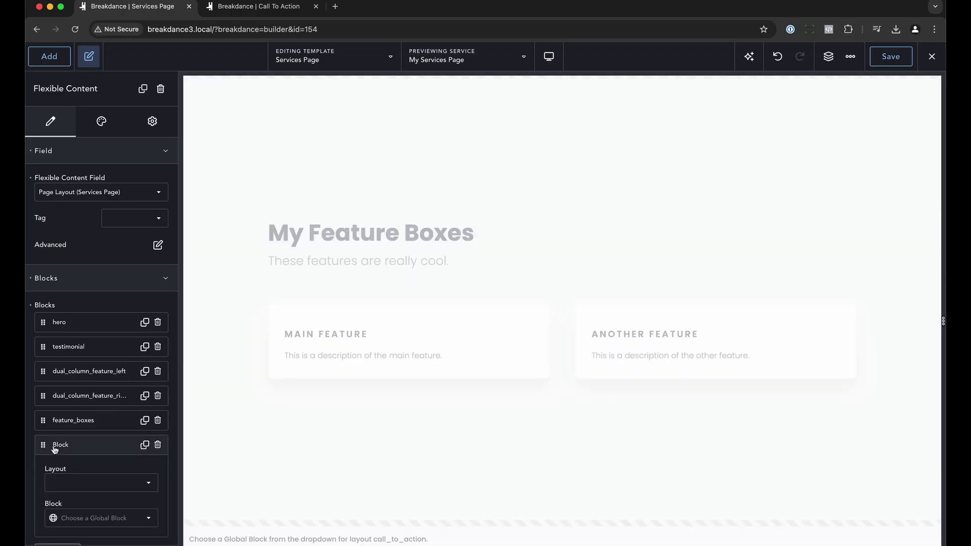
left_click(83, 487)
left_click(102, 536)
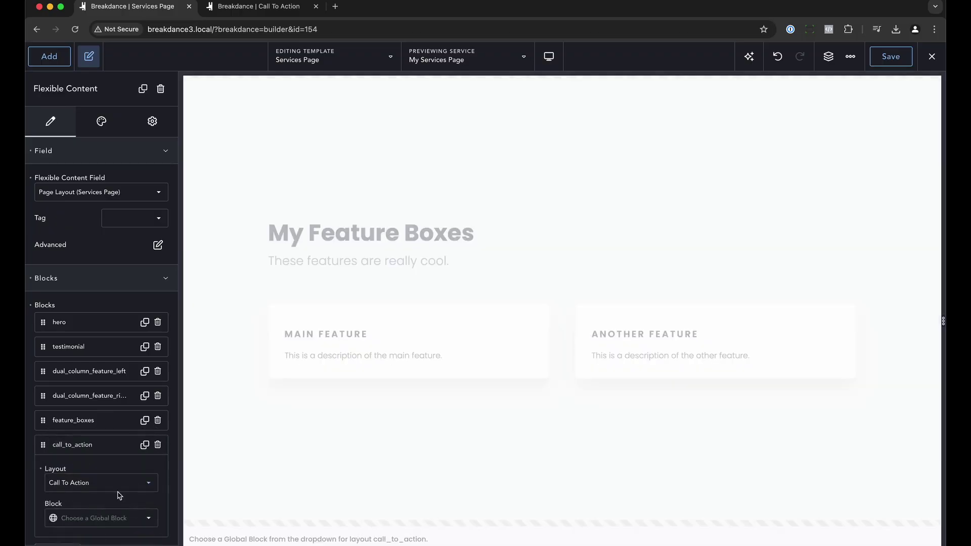
left_click(104, 518)
left_click(76, 442)
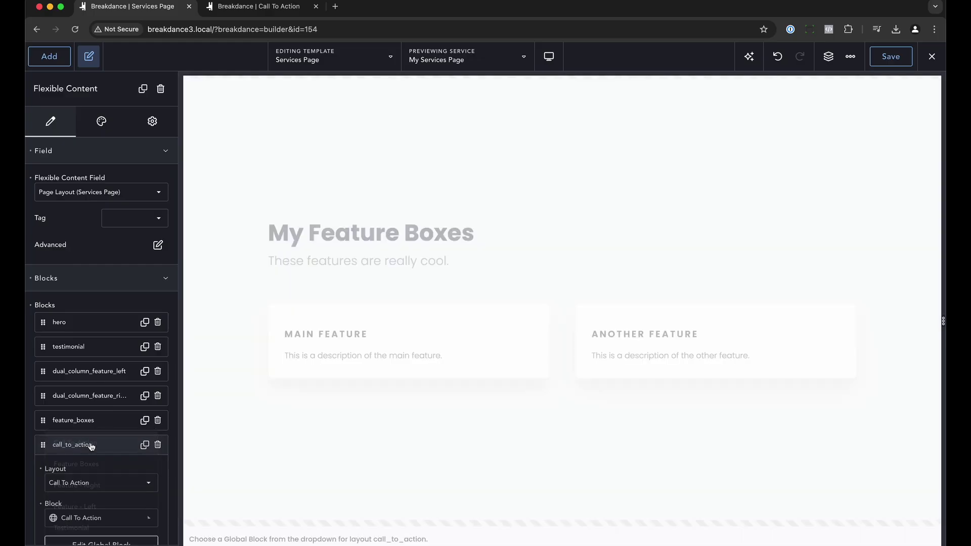
scroll(318, 448, "down", 5)
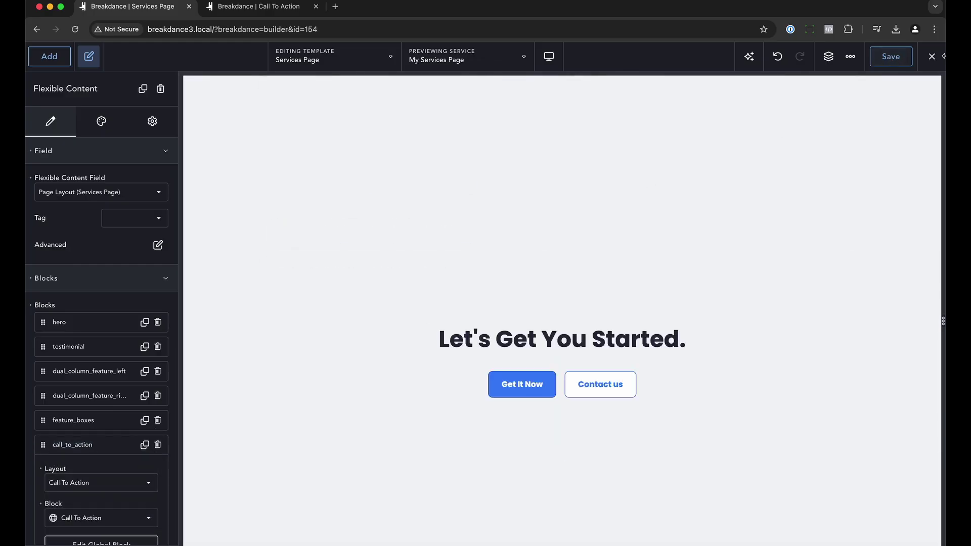
- Exit the builder to the frontend and scroll to the 'Let's Get You Started.' section
left_click(932, 60)
left_click(895, 82)
scroll(624, 286, "down", 20)
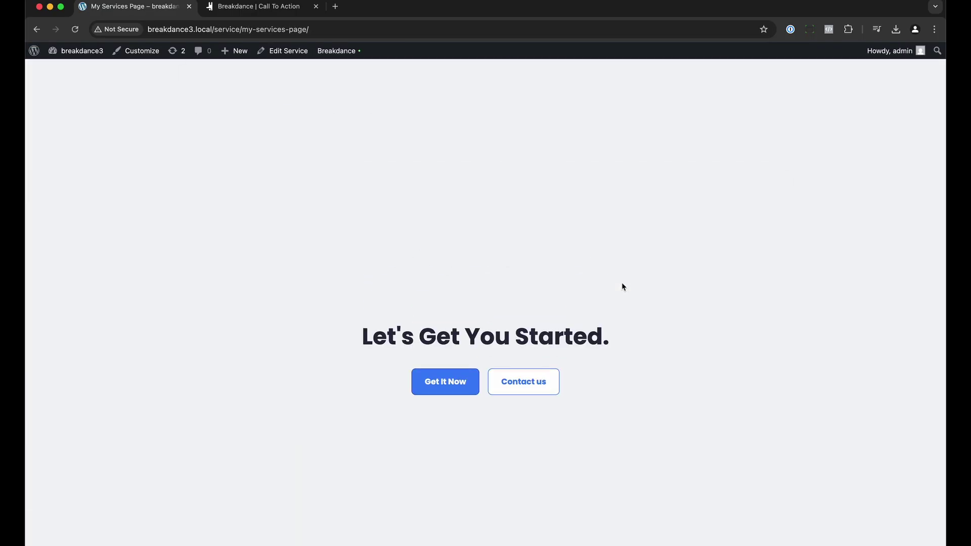
scroll(623, 287, "up", 8)
scroll(622, 287, "up", 15)
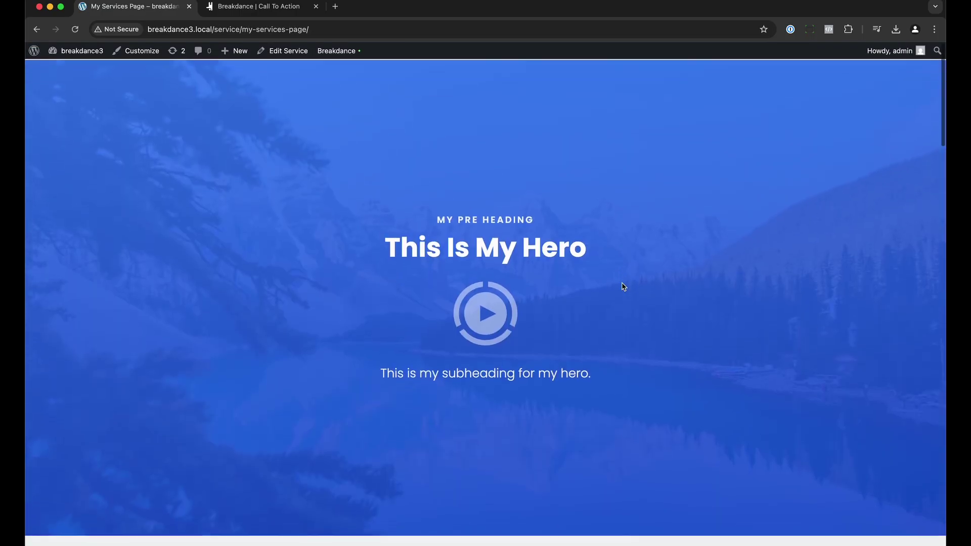